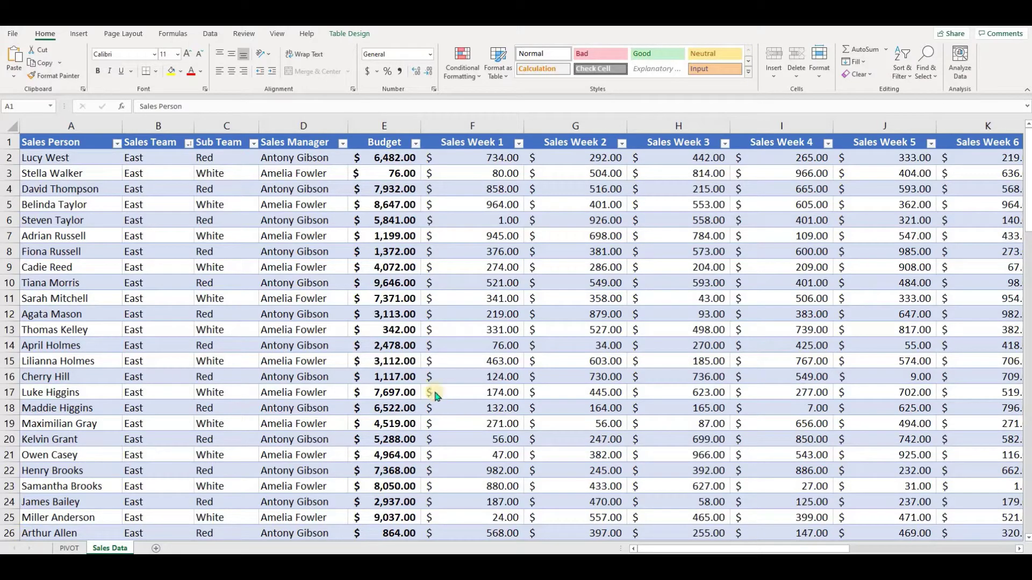
Step: Review the columns of the Sales Data table from Sales Person across the weekly sales to Total Sales
left_click(487, 157)
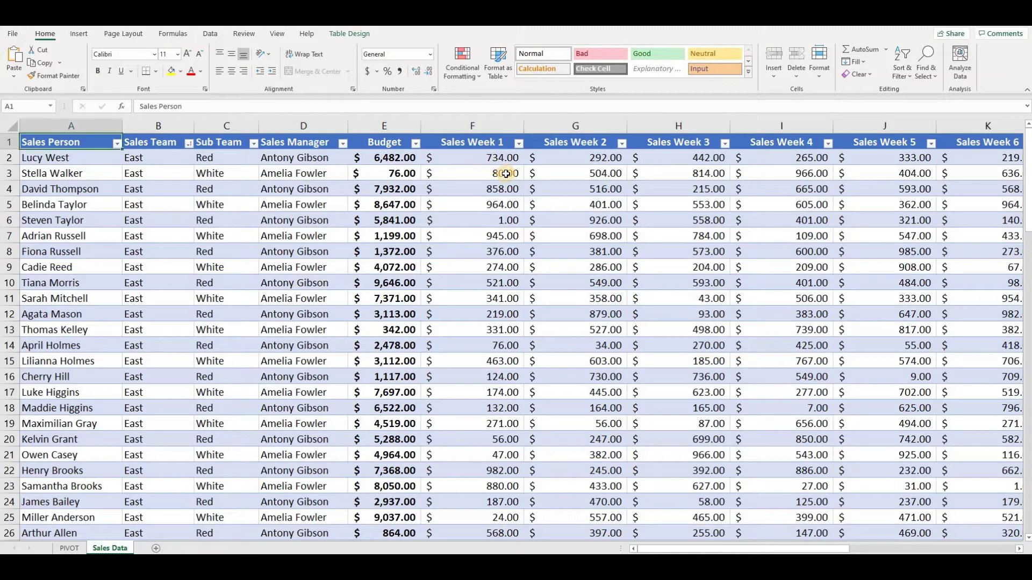
key("Right")
key("Right")
key("Right")
key("Right")
key("Right")
key("Right")
key("Right")
key("Right")
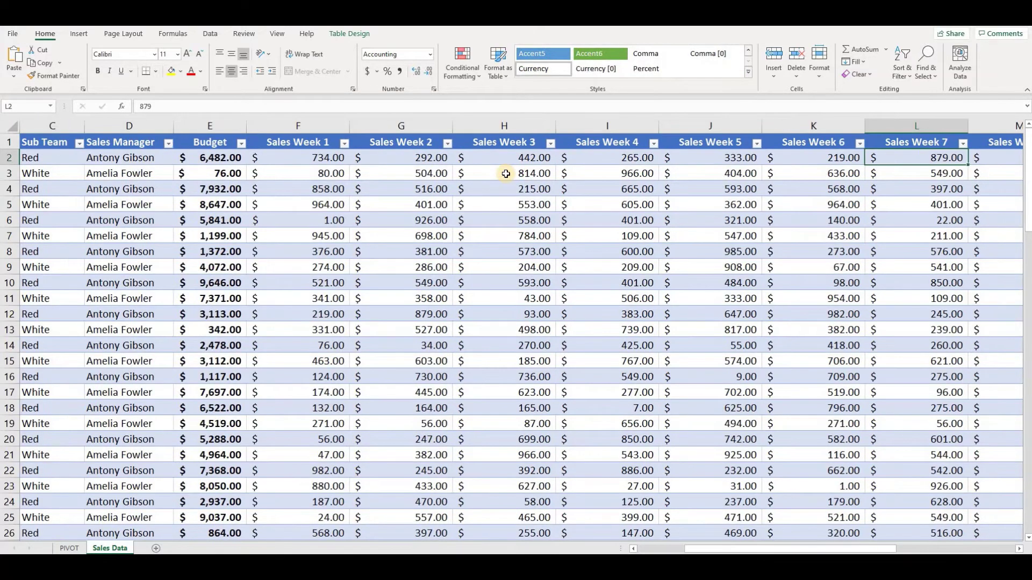
key("Right")
key("Right")
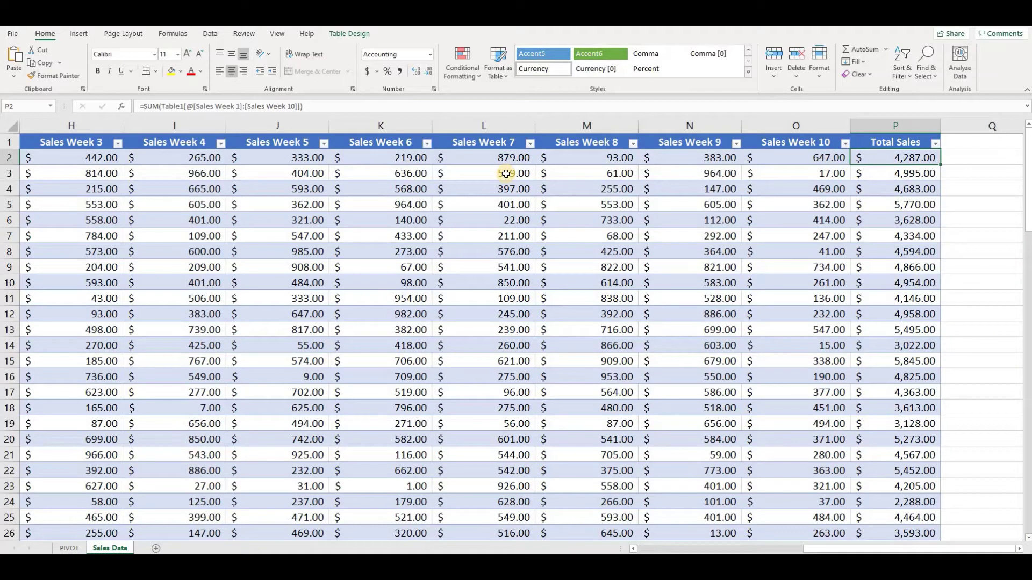
key("Left")
key("Left")
key("Left")
key("Left")
key("Left")
key("Left")
key("Left")
key("Left")
key("Left")
key("Left")
key("Left")
key("Left")
key("Left")
key("Left")
key("Left")
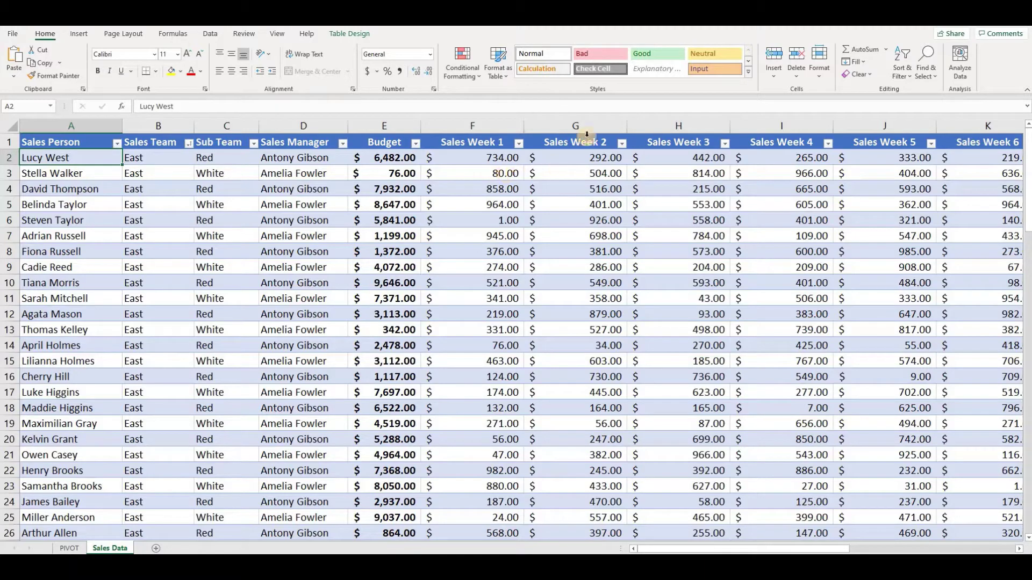
Step: Create a PivotTable from Table1 in the existing PIVOT worksheet at cell A1
left_click(80, 35)
left_click(18, 66)
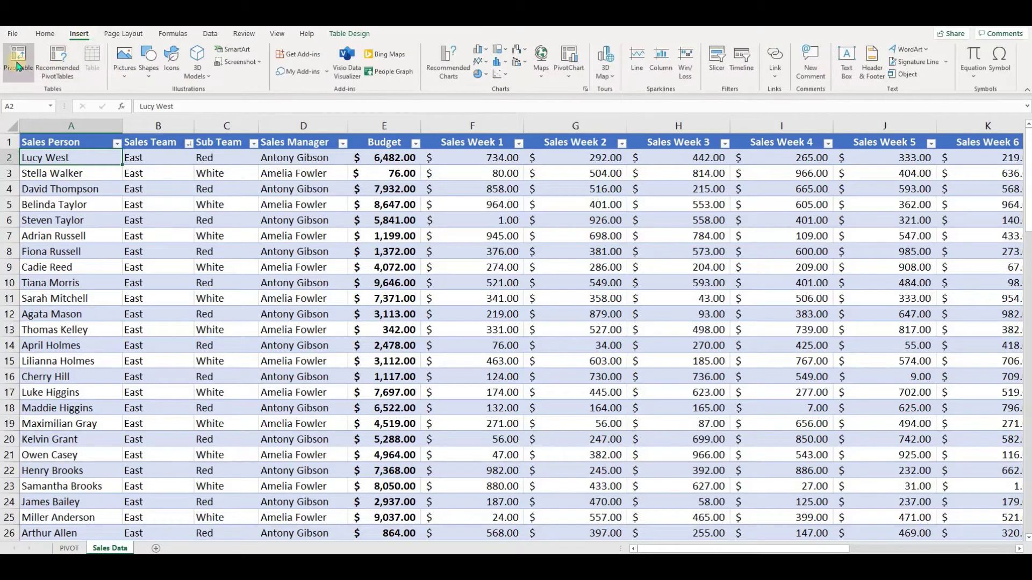
left_click(18, 66)
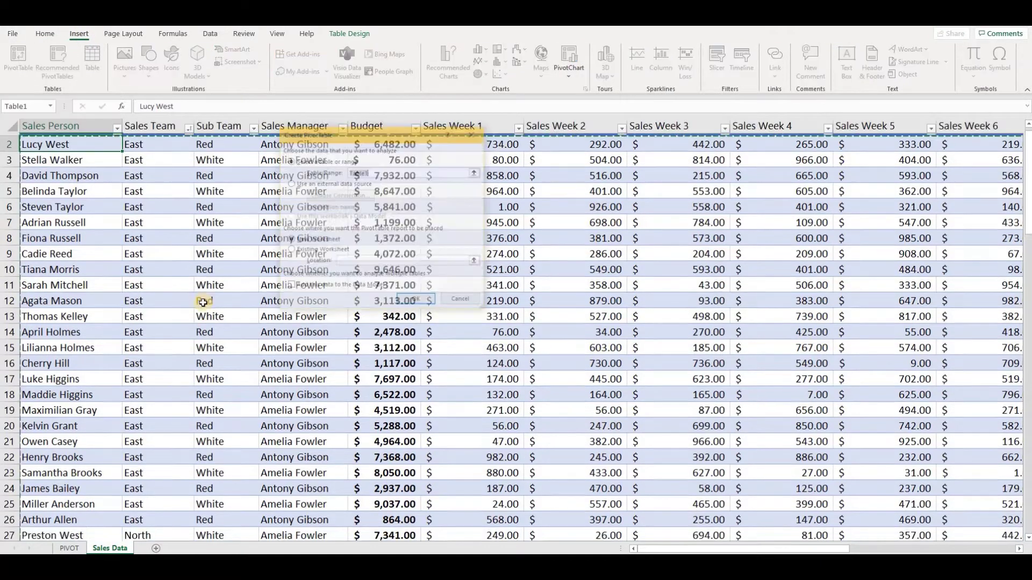
scroll(145, 241, "up", 1)
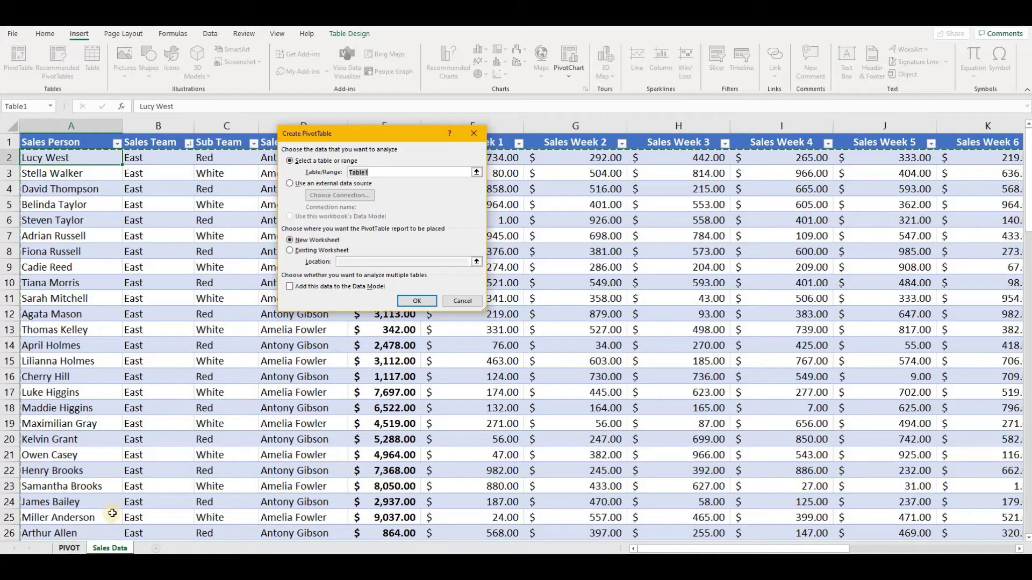
left_click(317, 251)
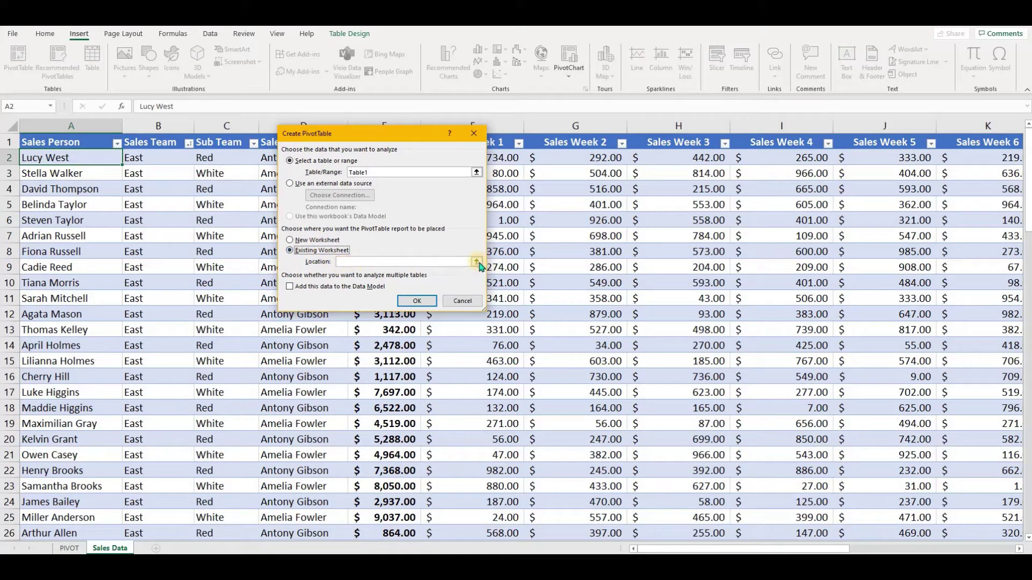
left_click(477, 262)
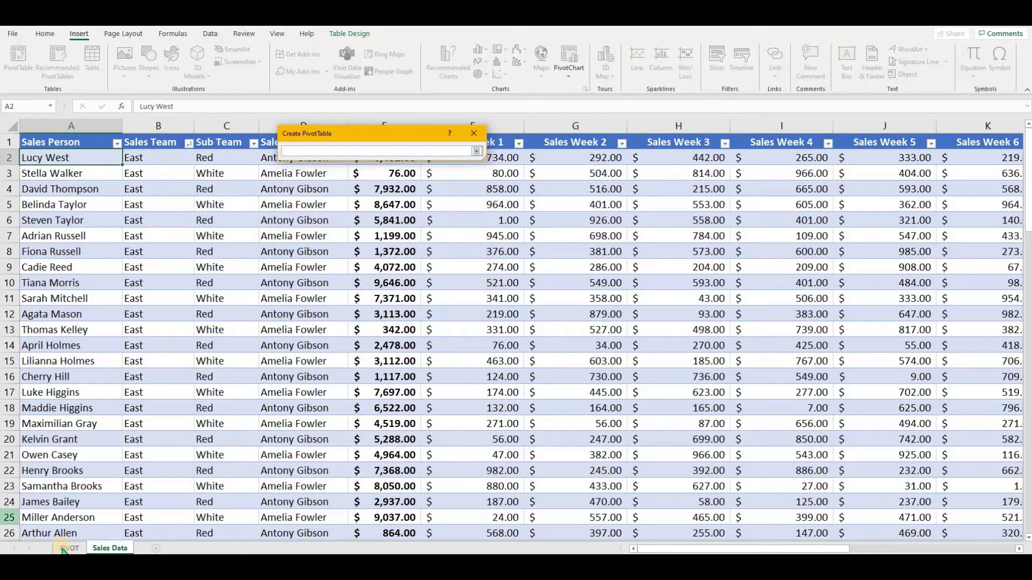
left_click(69, 548)
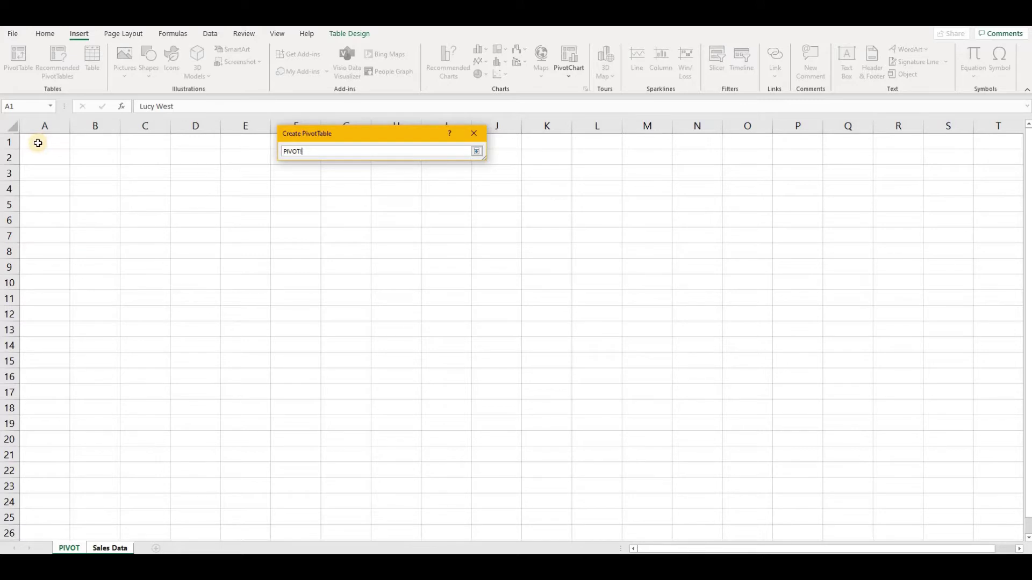
left_click(38, 143)
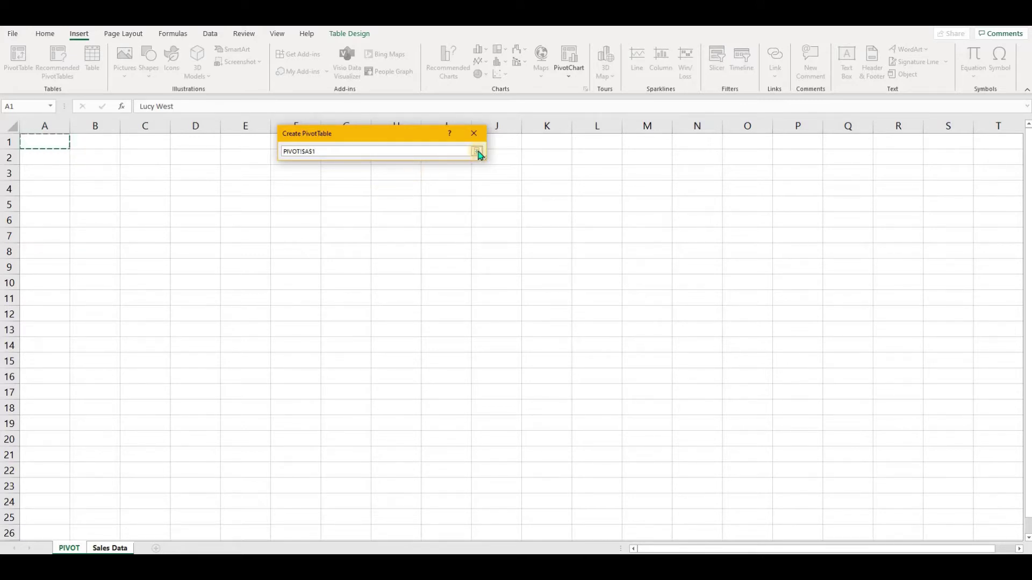
left_click(478, 153)
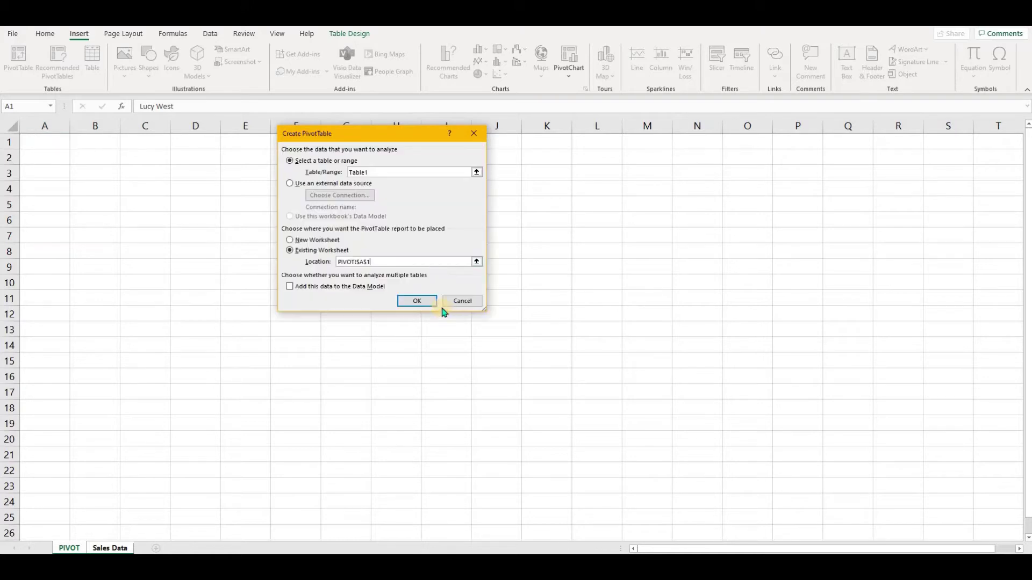
left_click(417, 301)
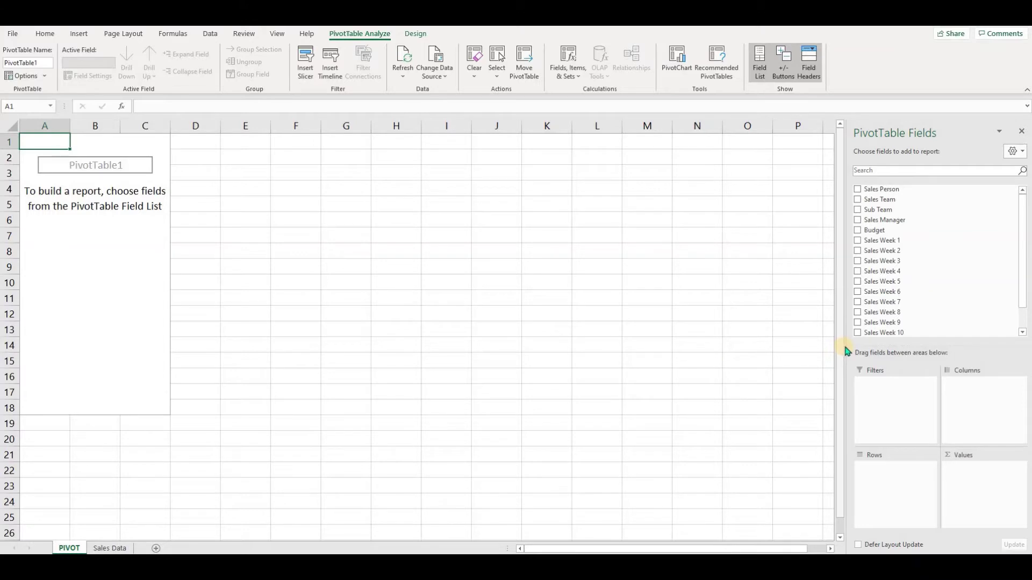
Step: Widen the PivotTable field list and add Sales Manager as a report filter, checking its available filter choices
left_click_drag(845, 350, 794, 347)
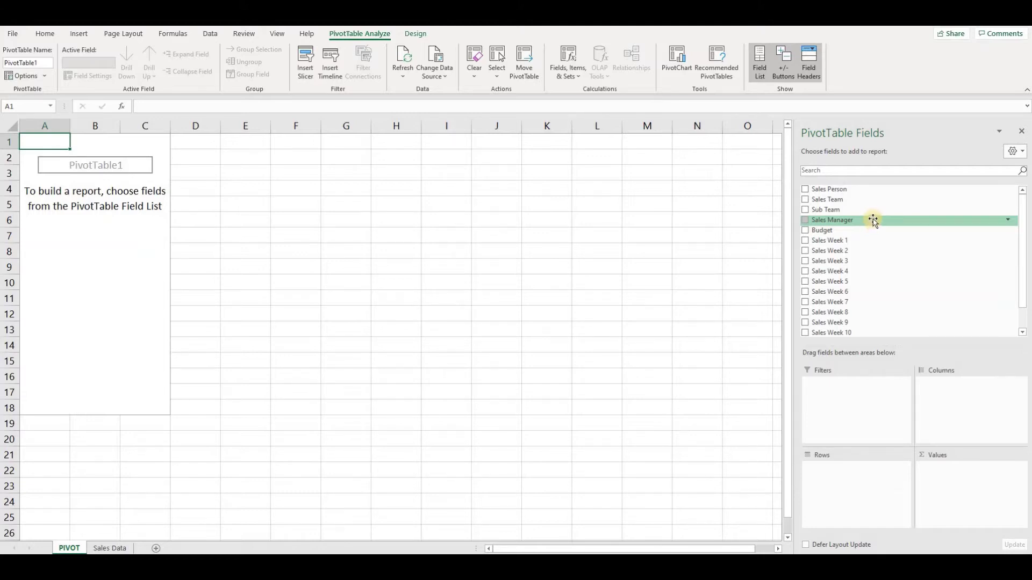
left_click_drag(873, 221, 862, 398)
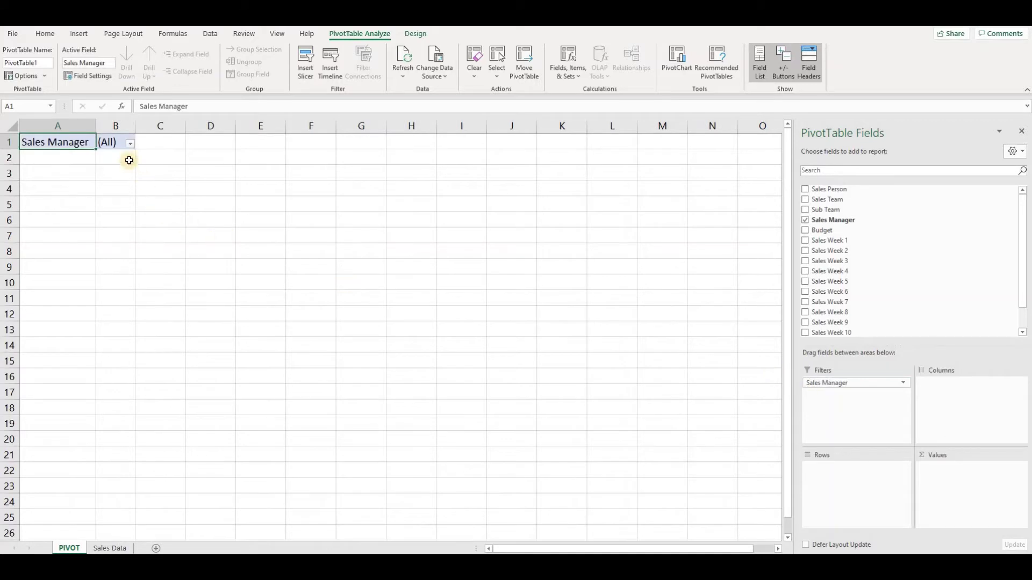
left_click(131, 144)
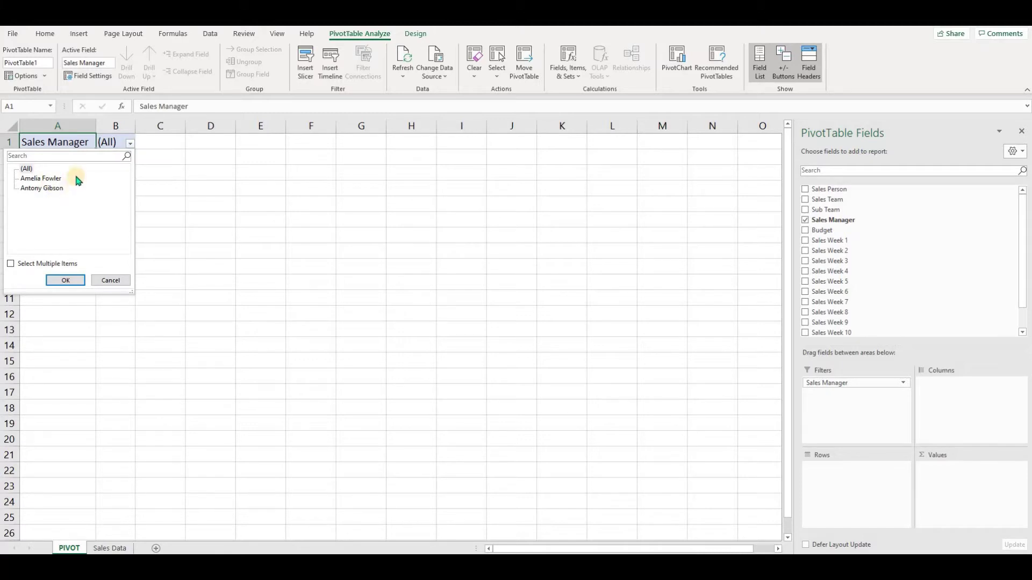
left_click(150, 144)
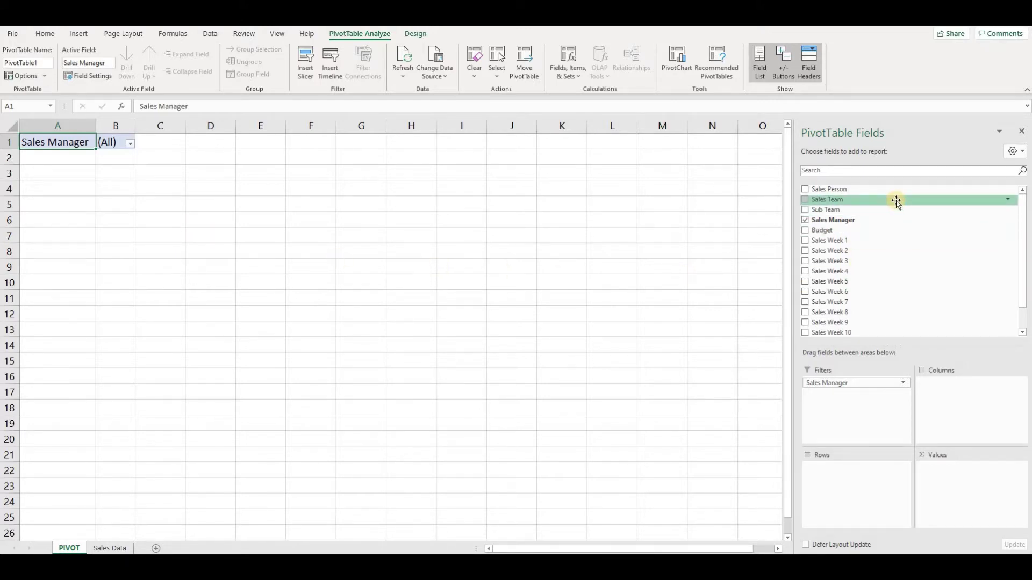
Step: Add Sales Team as the PivotTable's row field with Sub Team nested beneath it
left_click_drag(897, 201, 855, 481)
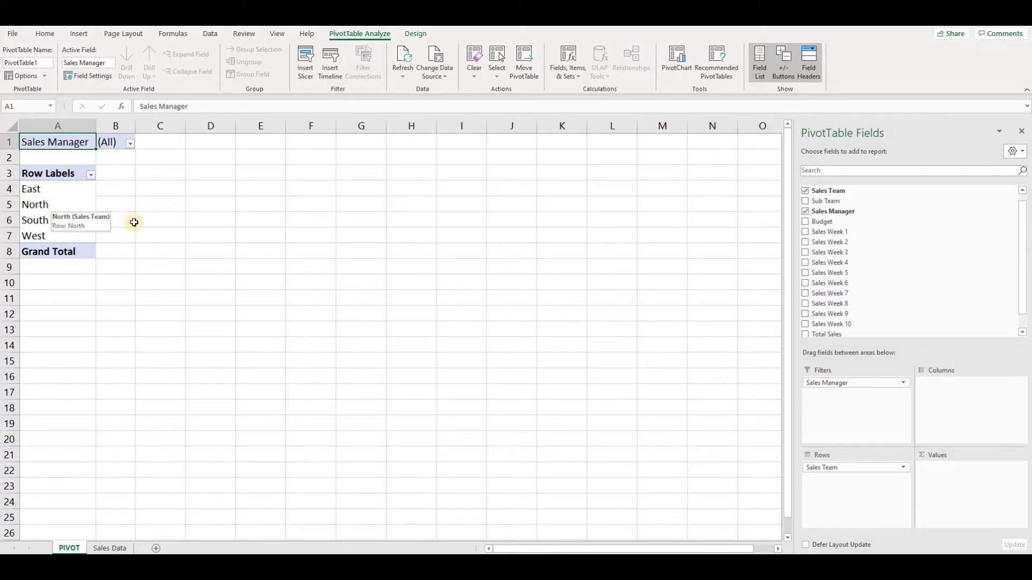
left_click_drag(866, 202, 857, 482)
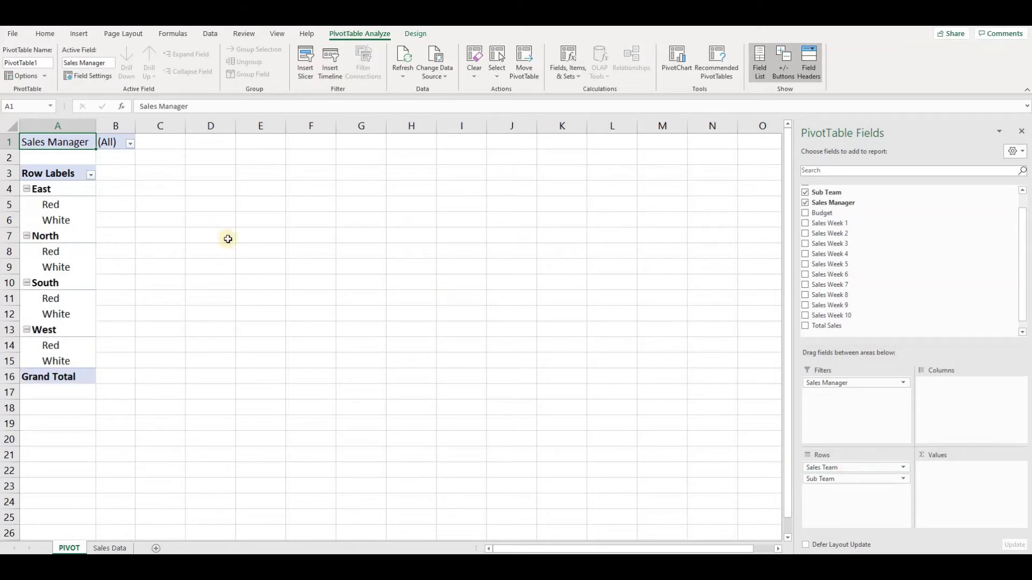
left_click(62, 191)
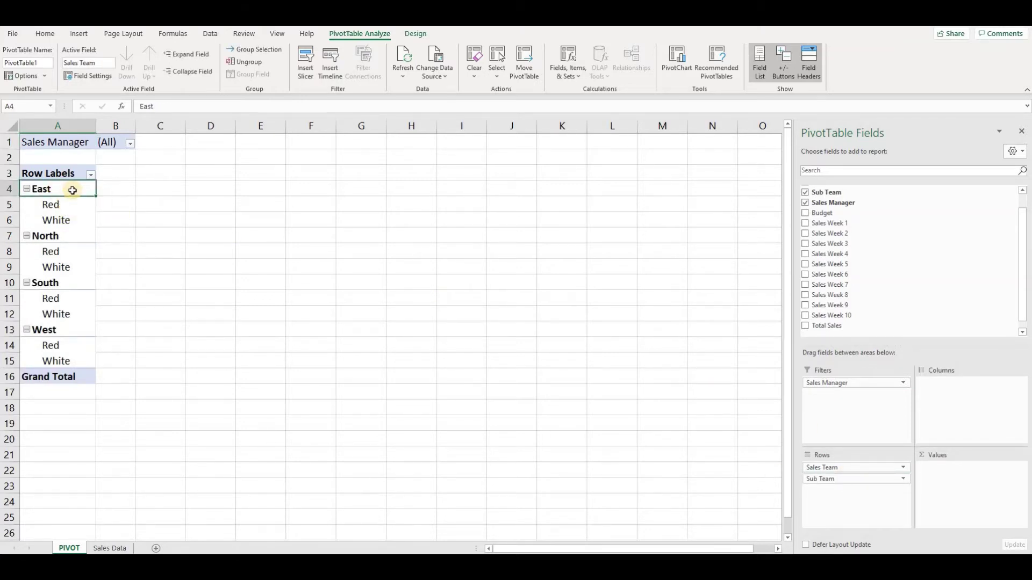
left_click(74, 205)
left_click(76, 220)
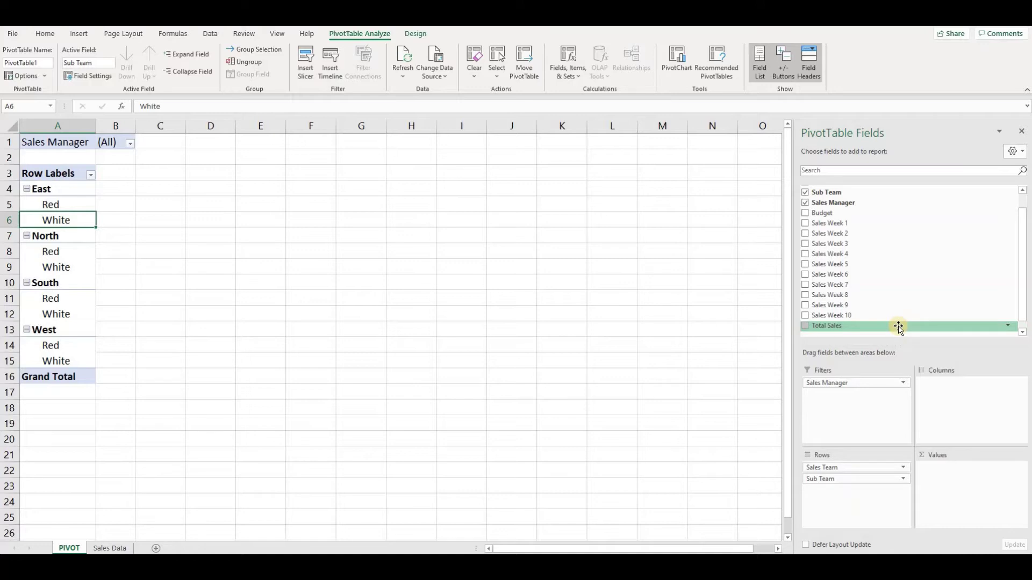
Step: Add Total Sales and Budget as summed PivotTable values, placing Budget before Total Sales
left_click_drag(898, 327, 961, 479)
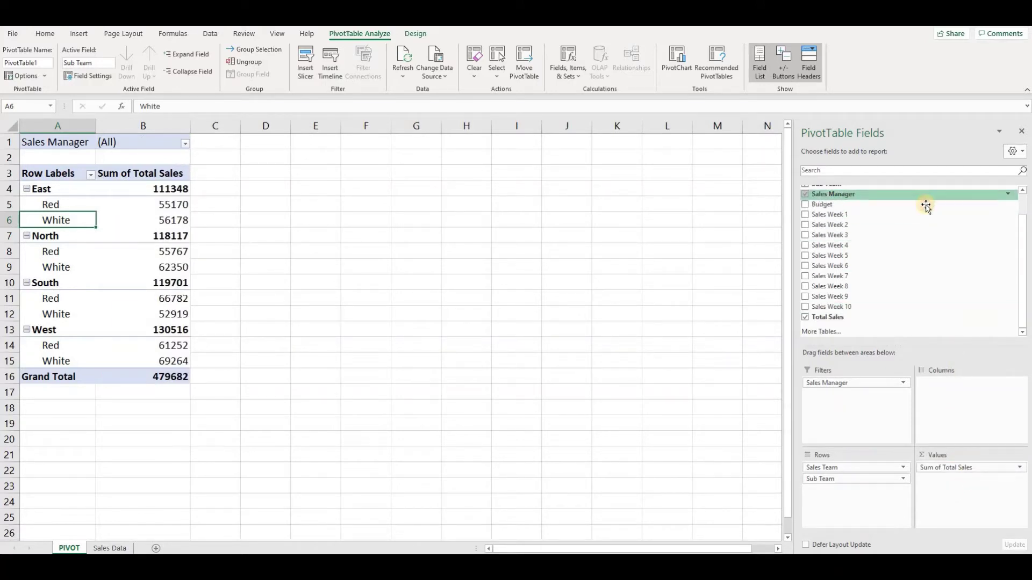
left_click_drag(926, 206, 952, 465)
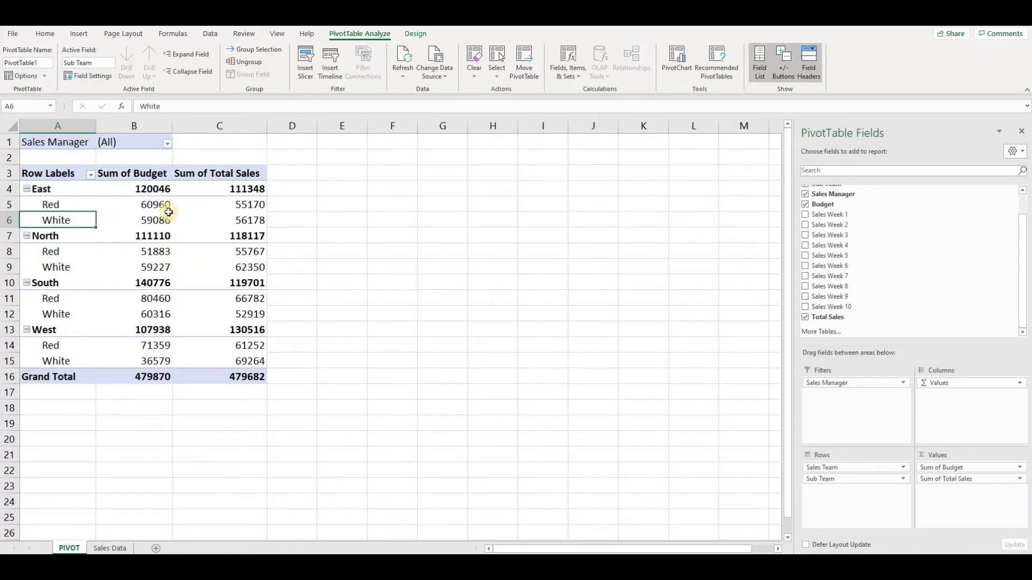
Step: Apply the Accounting number format to the Sum of Budget and Sum of Total Sales value fields
right_click(147, 192)
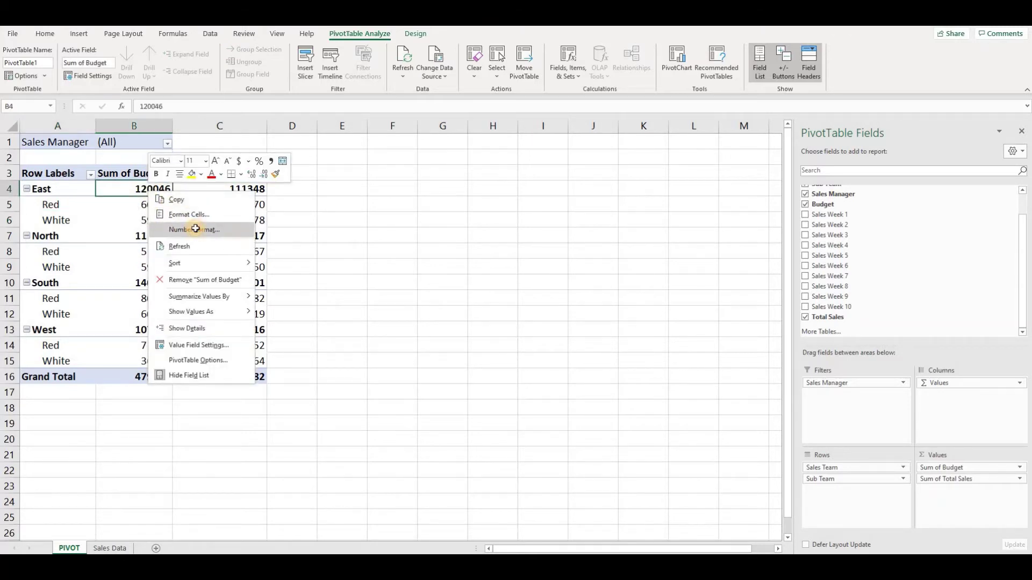
left_click(196, 229)
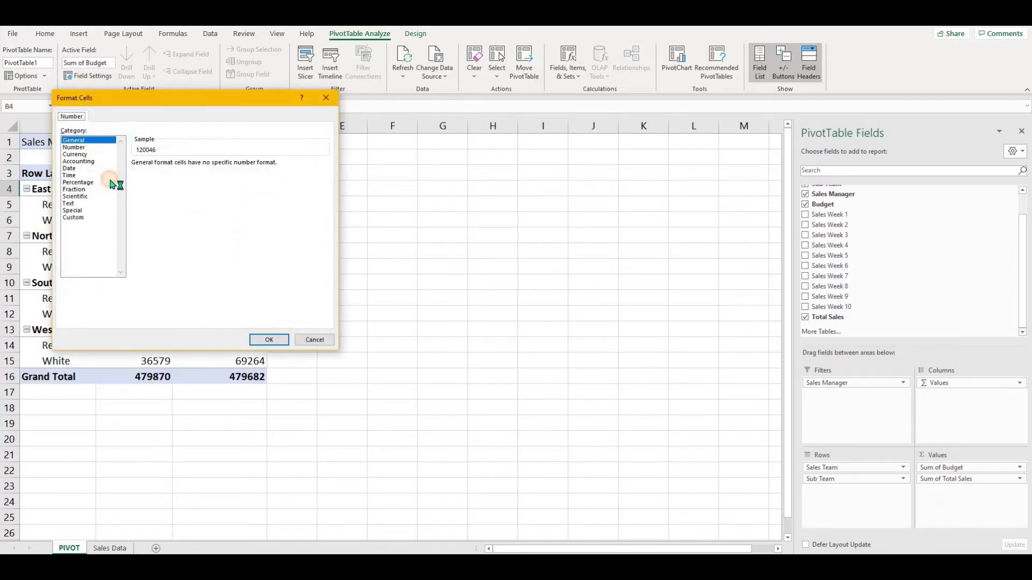
left_click(81, 161)
left_click(268, 339)
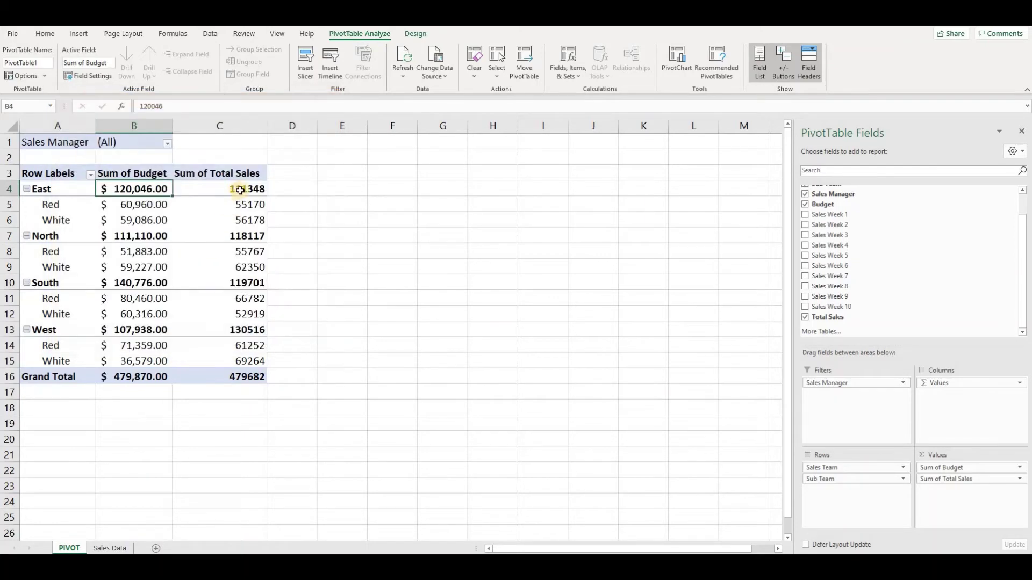
right_click(244, 190)
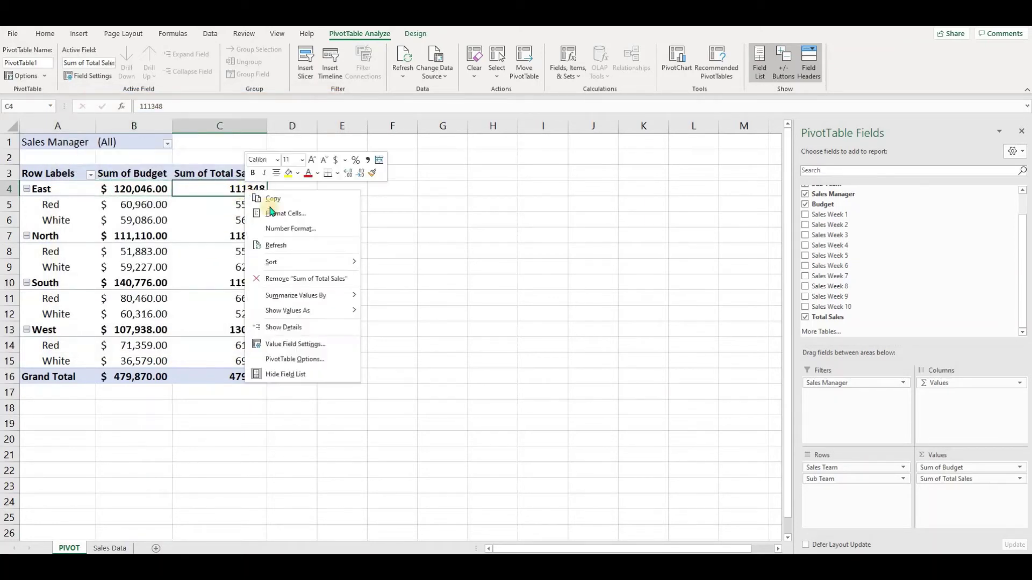
left_click(290, 230)
left_click(189, 161)
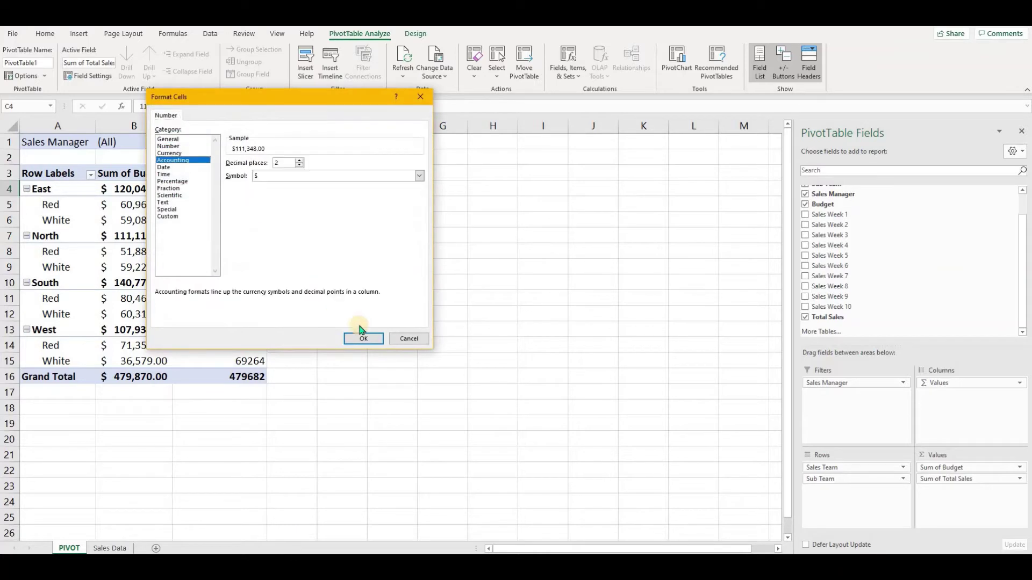
left_click(364, 339)
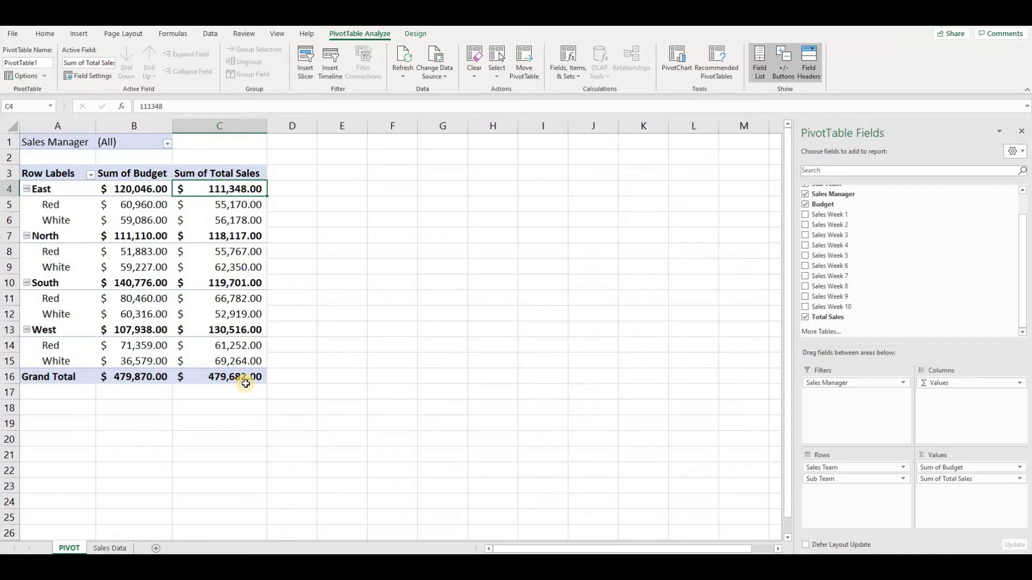
Step: Compare budget with total sales for the White sub teams in the East, North and West sales teams
mouse_move(242, 383)
mouse_move(147, 326)
left_click(46, 221)
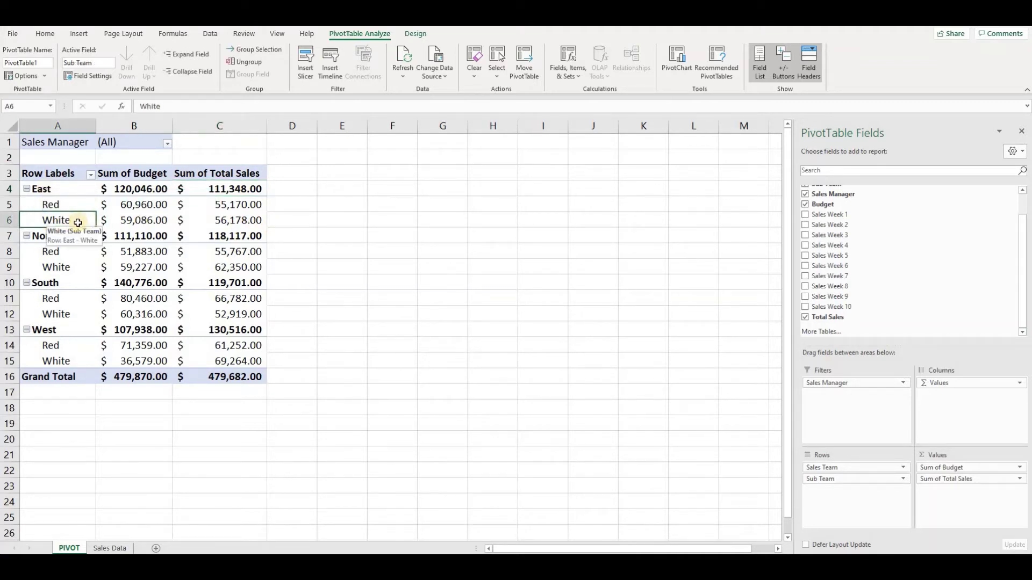
left_click(159, 222)
left_click(251, 221)
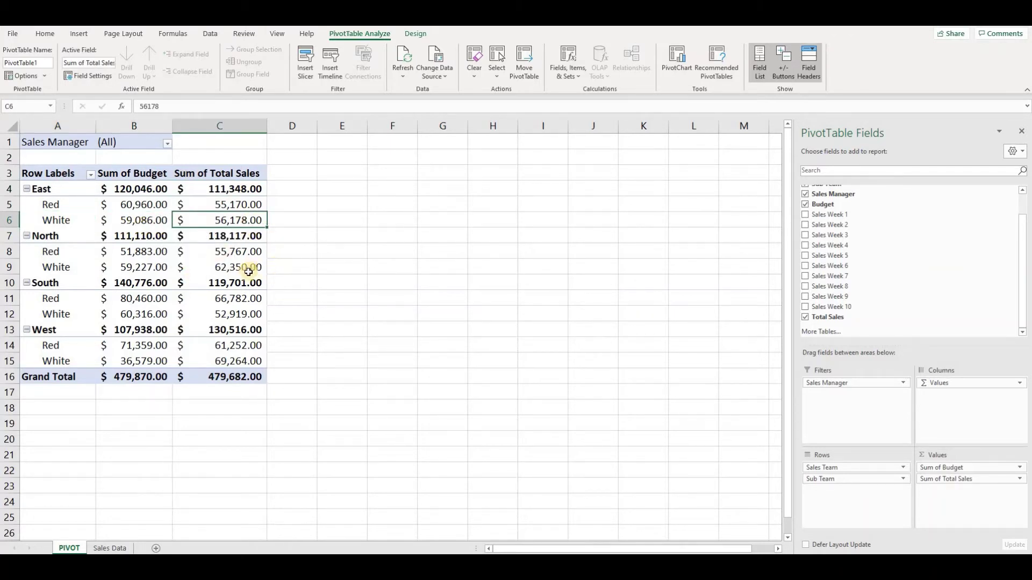
left_click(110, 272)
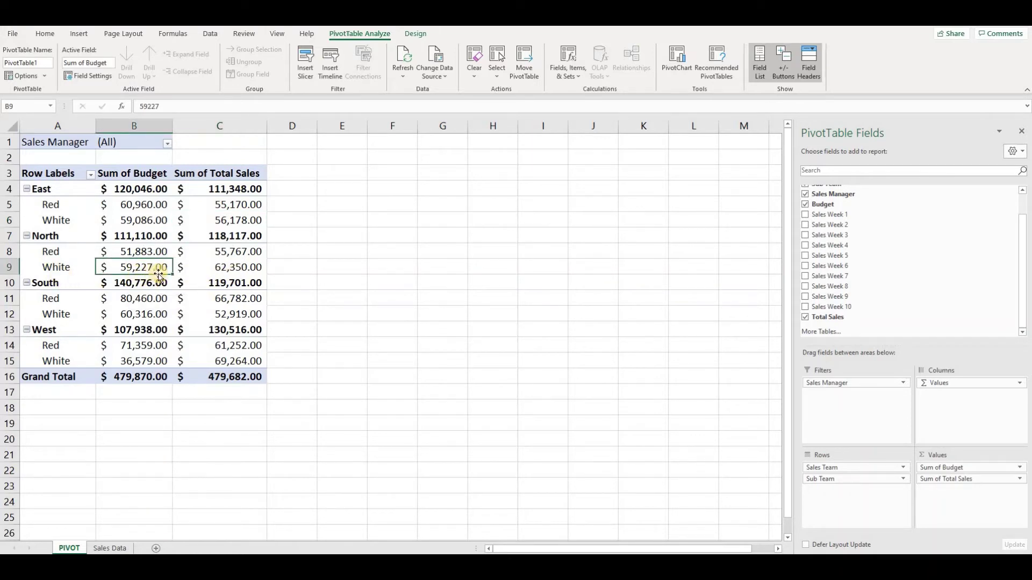
left_click(250, 268)
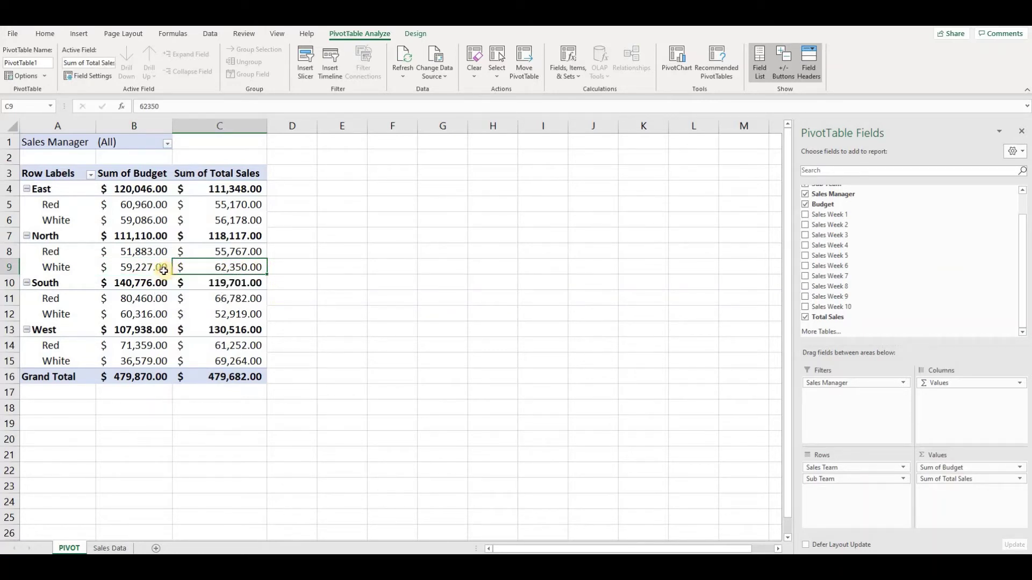
left_click(154, 367)
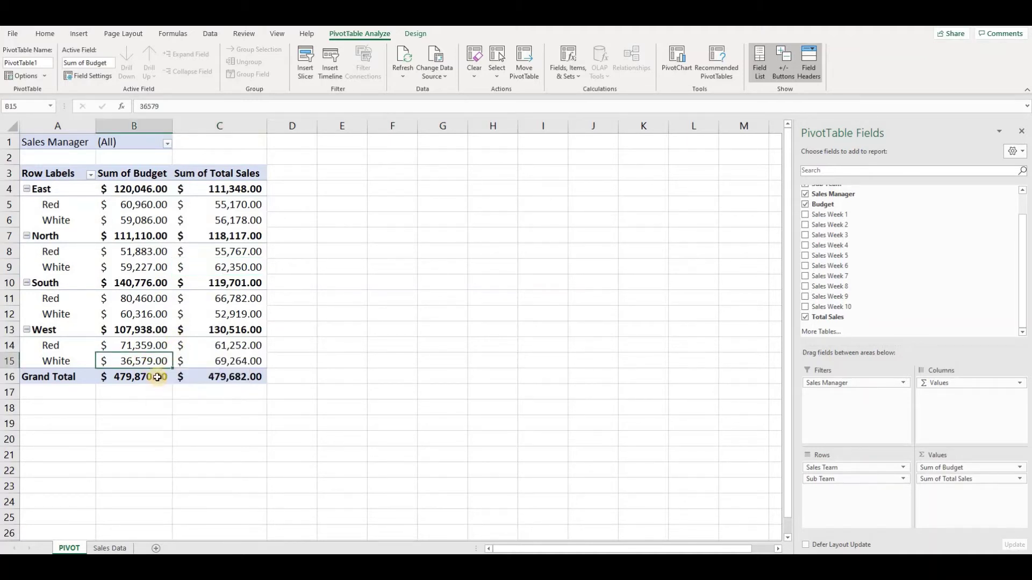
left_click(250, 359)
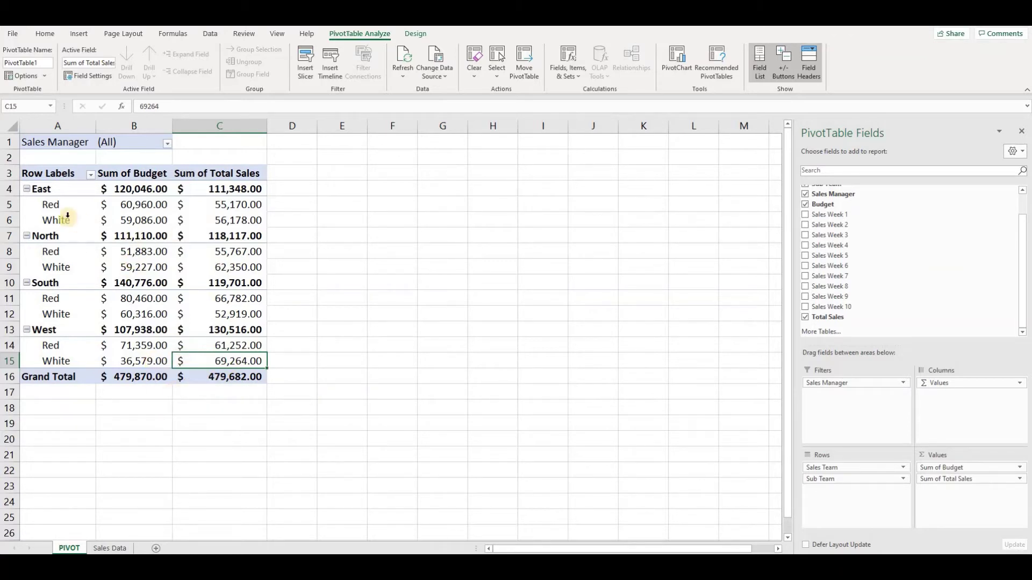
Step: Filter the PivotTable to the first listed sales manager and review that manager's grand total of budget
left_click(73, 204)
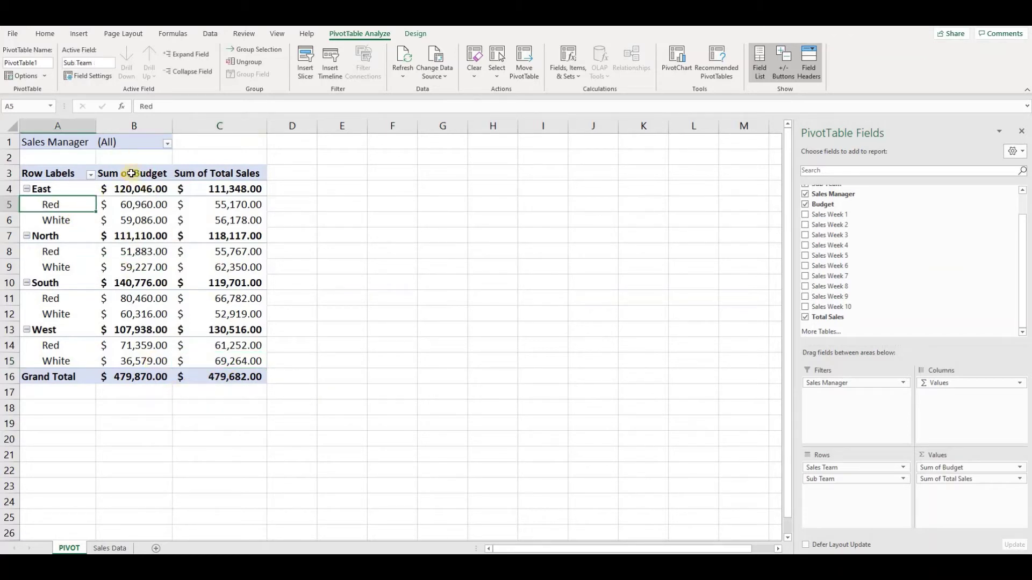
left_click(169, 144)
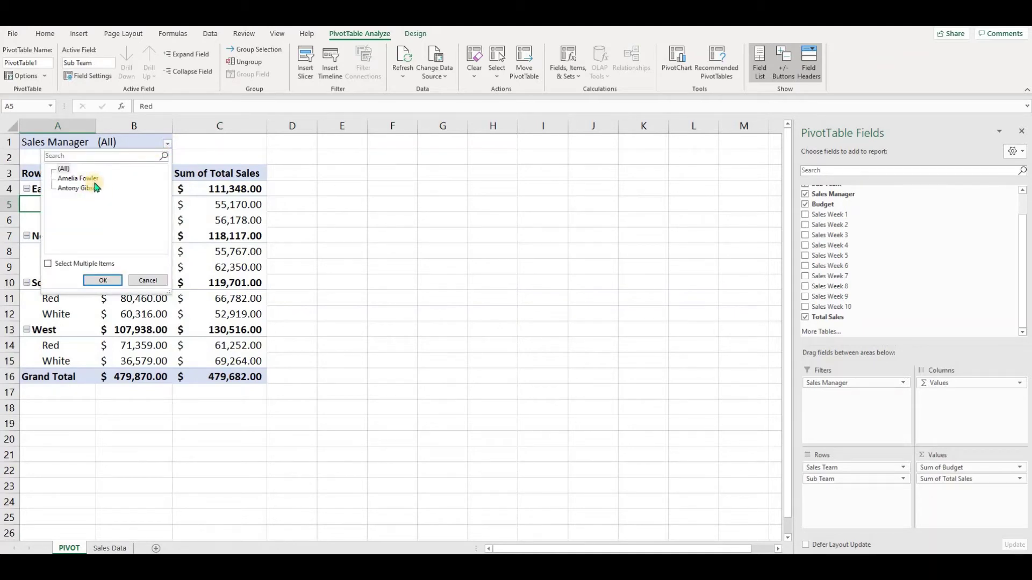
left_click(78, 178)
left_click(110, 282)
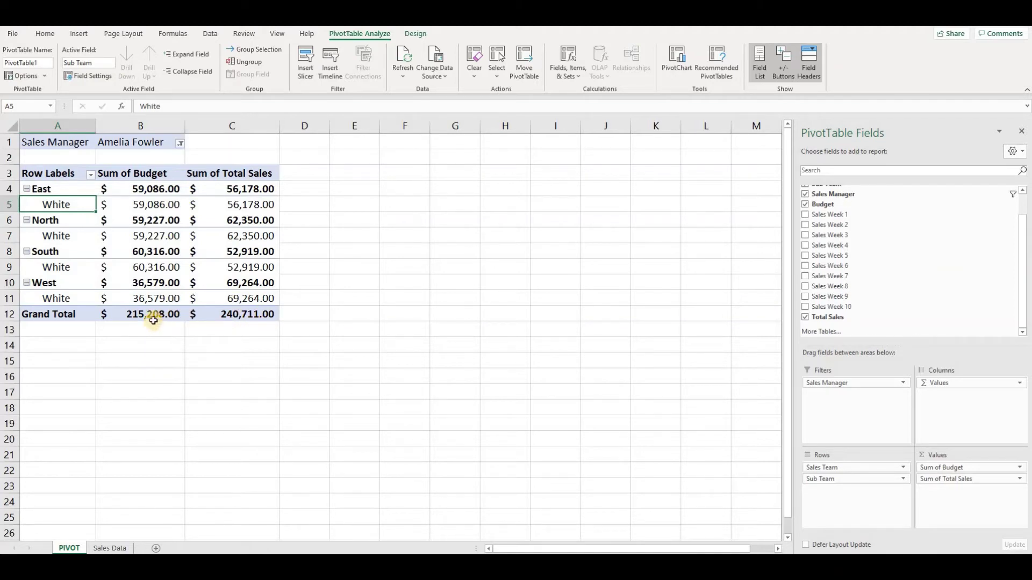
mouse_move(157, 320)
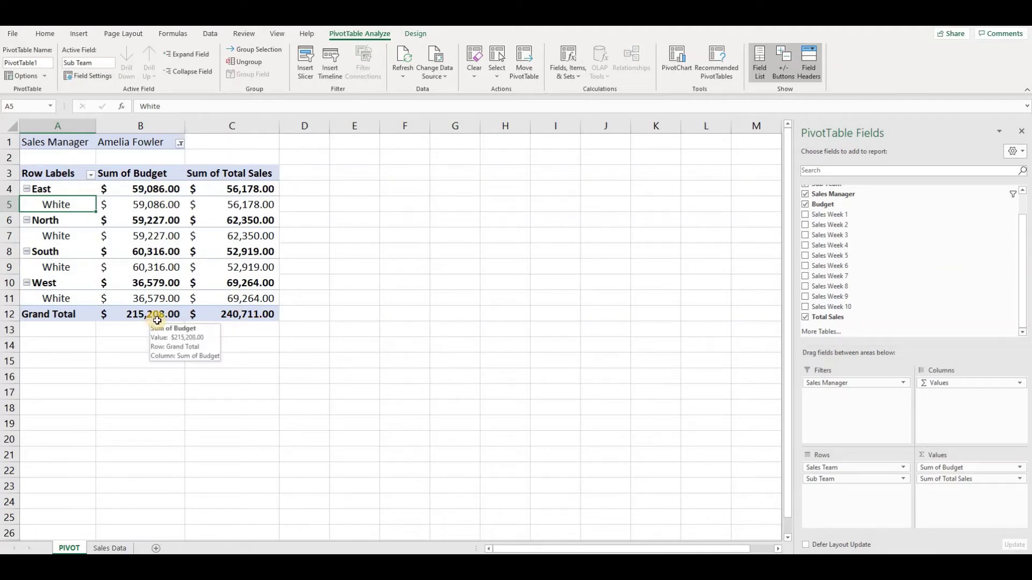
Step: Switch the Sales Manager report filter to the second listed manager
left_click(182, 145)
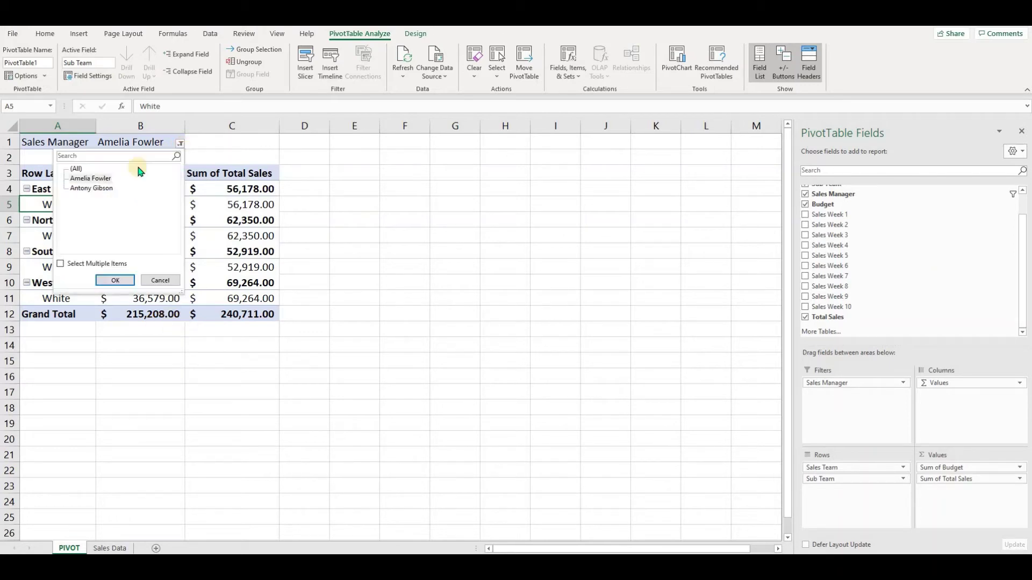
left_click(101, 188)
left_click(116, 281)
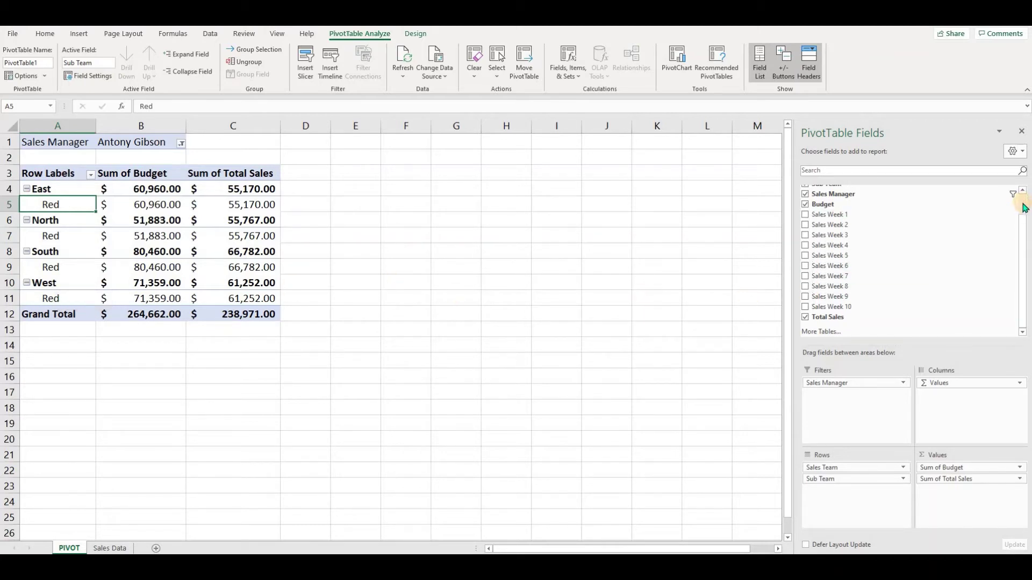
Step: Nest Sales Person beneath Sub Team in the rows and compare individual budgets with total sales in the East team's Red sub team
scroll(1023, 208, "up", 1)
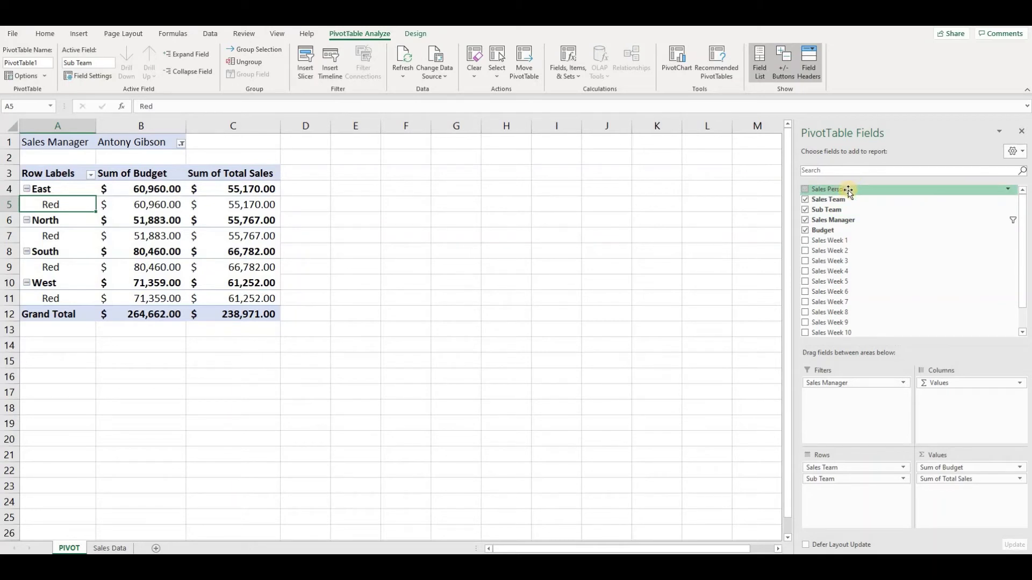
left_click_drag(849, 190, 854, 497)
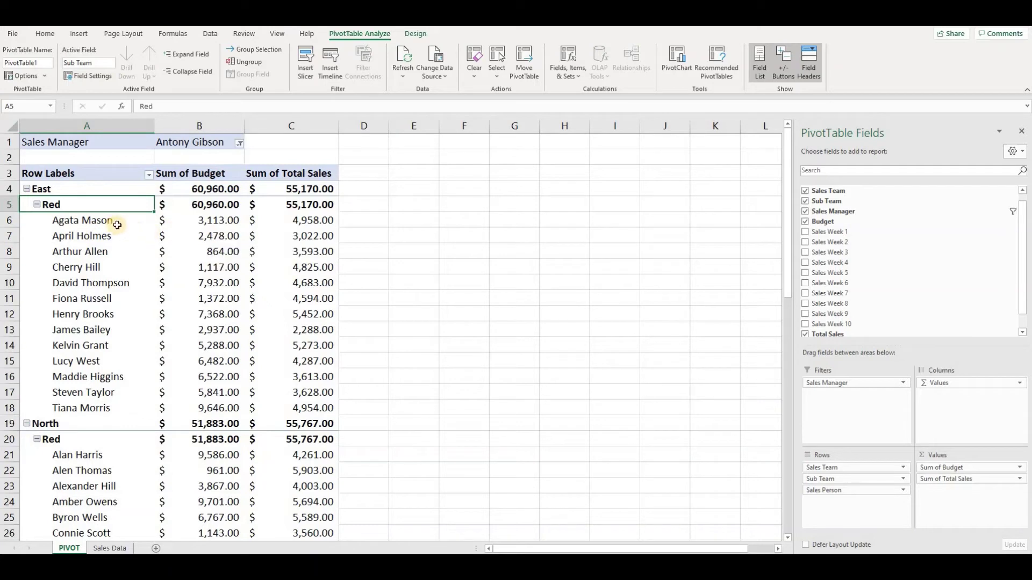
left_click(218, 222)
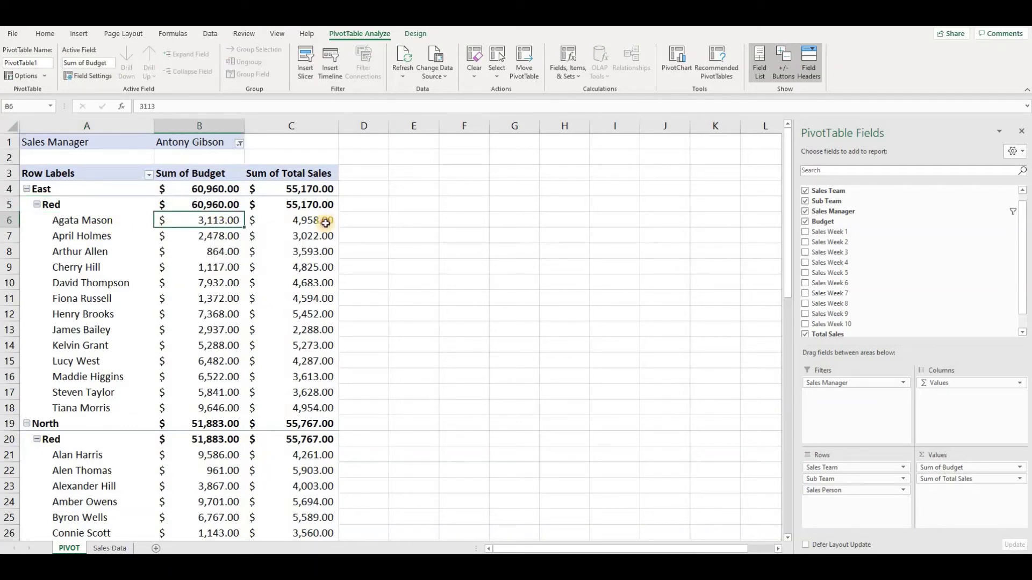
left_click(326, 224)
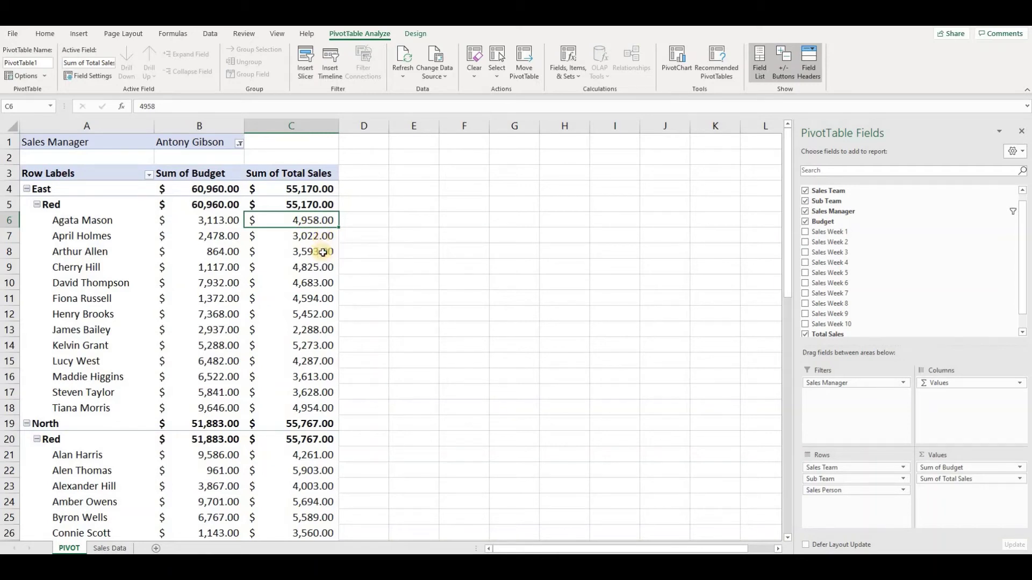
left_click(320, 283)
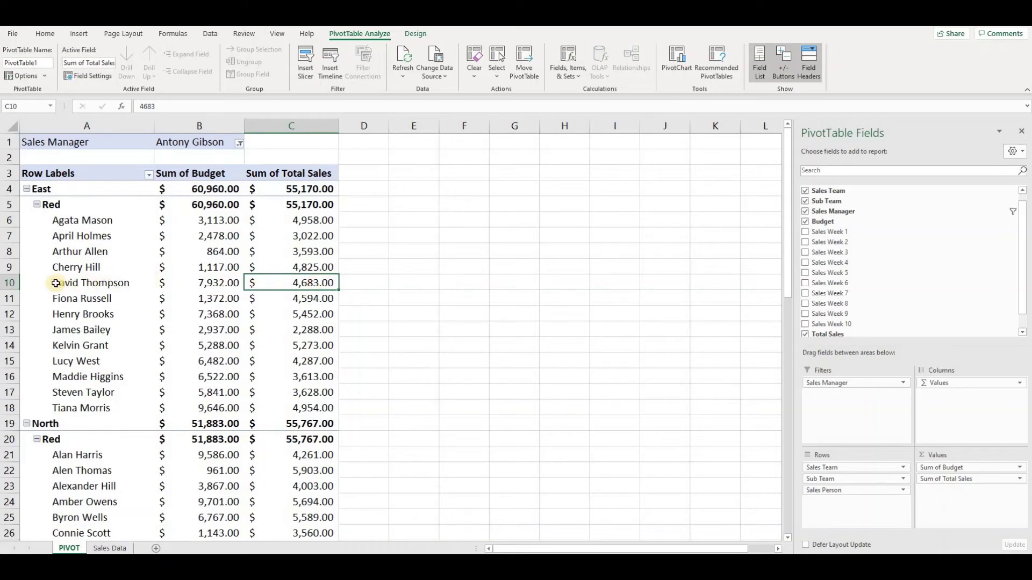
left_click_drag(89, 283, 315, 284)
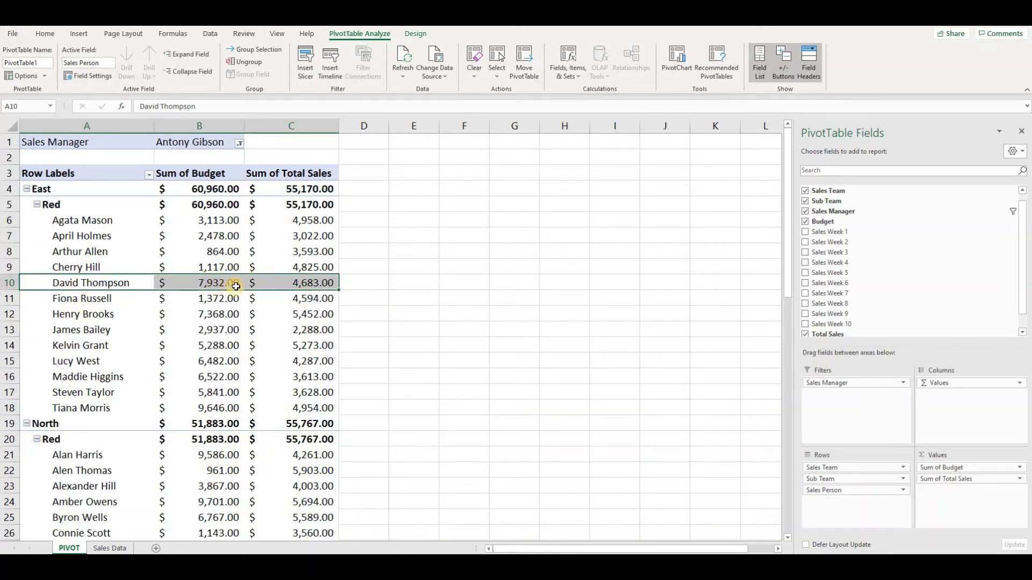
mouse_move(240, 286)
mouse_move(315, 329)
Step: Remove Sales Person from the PivotTable rows, trying it once more beneath Sub Team before taking it out again
left_click_drag(848, 490, 910, 283)
left_click_drag(910, 284, 908, 286)
scroll(893, 199, "up", 1)
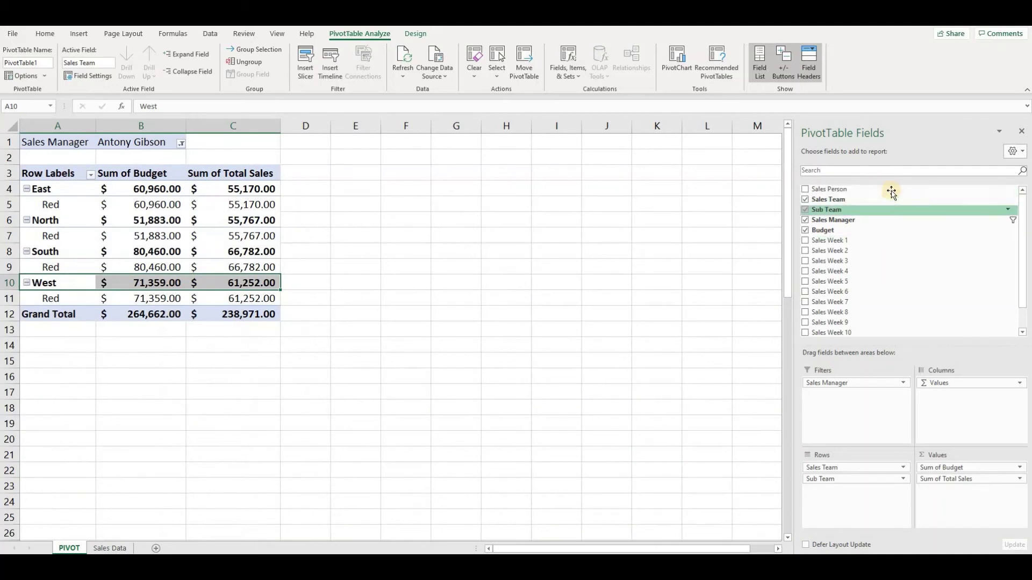
left_click_drag(891, 191, 854, 491)
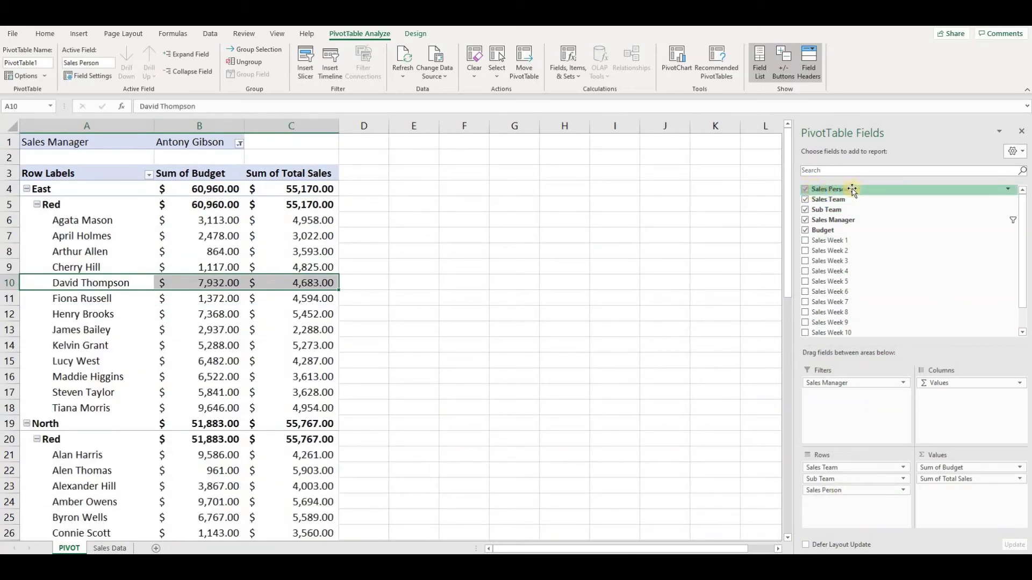
left_click(805, 190)
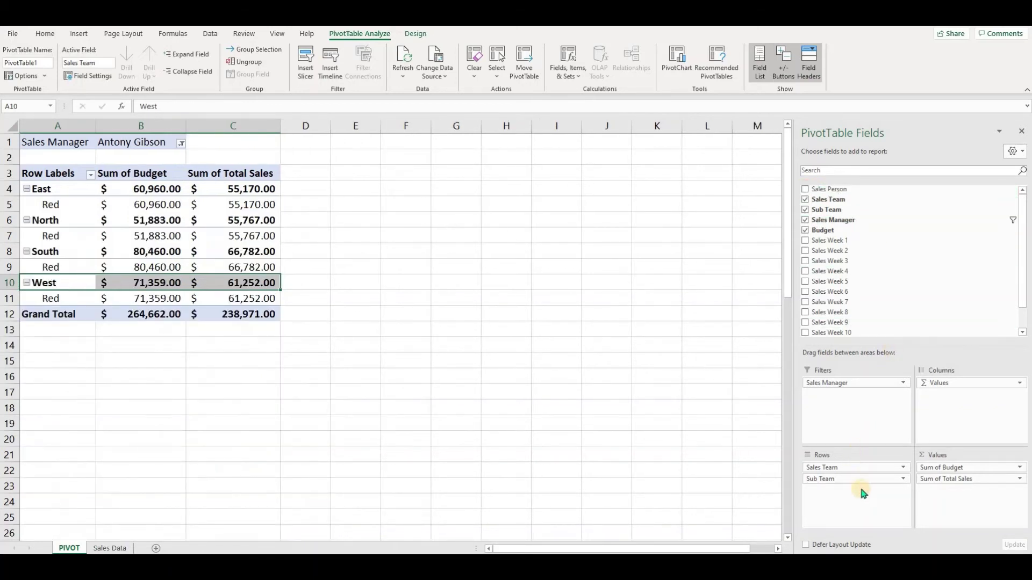
Step: Insert a 2-D clustered column PivotChart from the PivotTable and place it directly beside the table, starting at column D
left_click(67, 198)
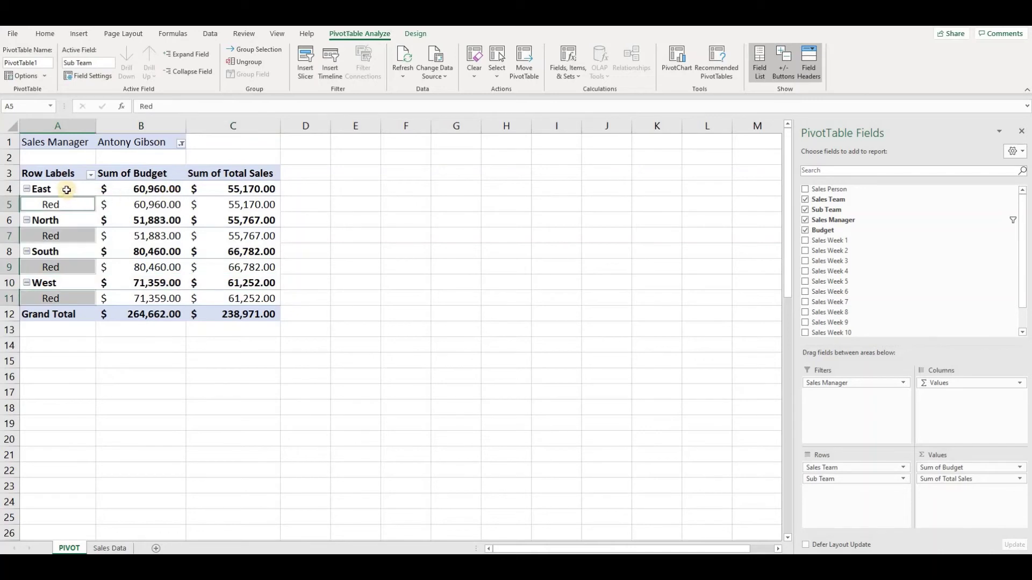
key("Up")
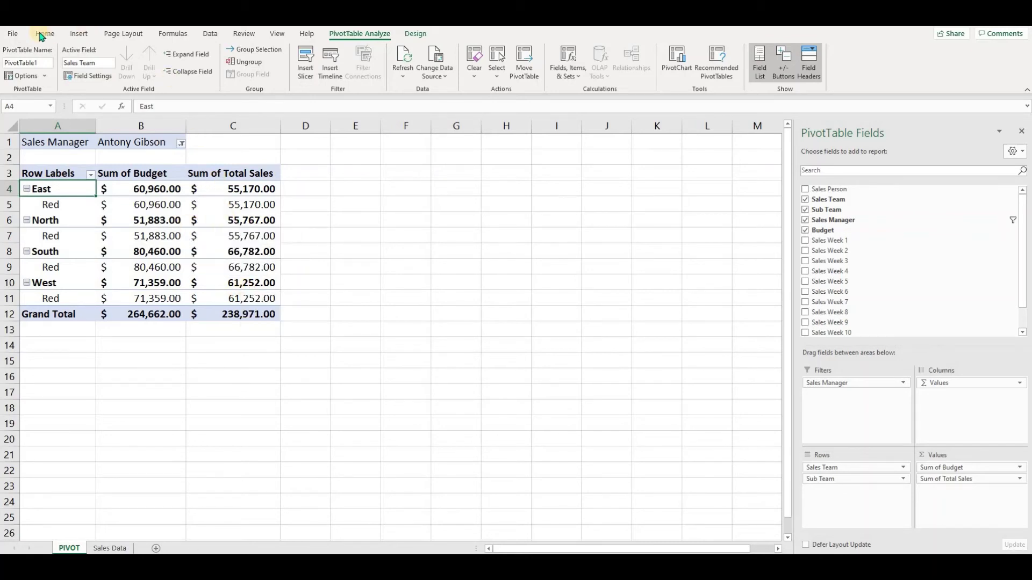
left_click(75, 35)
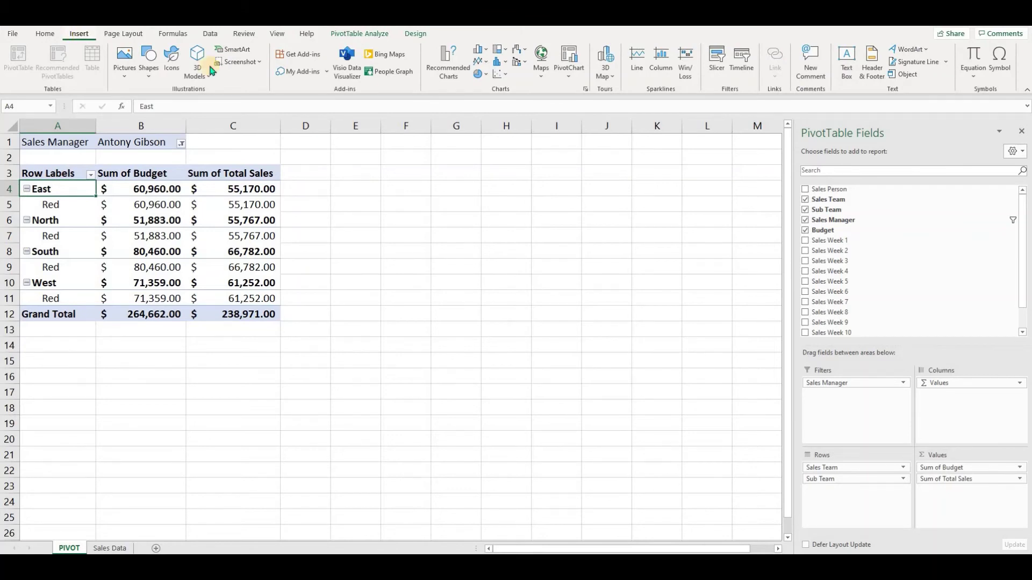
left_click(487, 53)
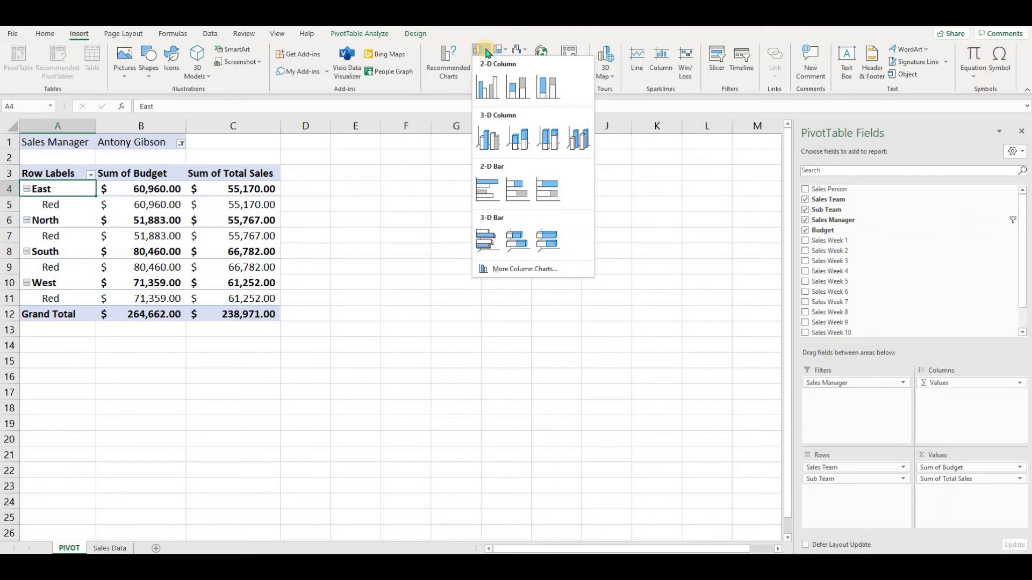
left_click(491, 93)
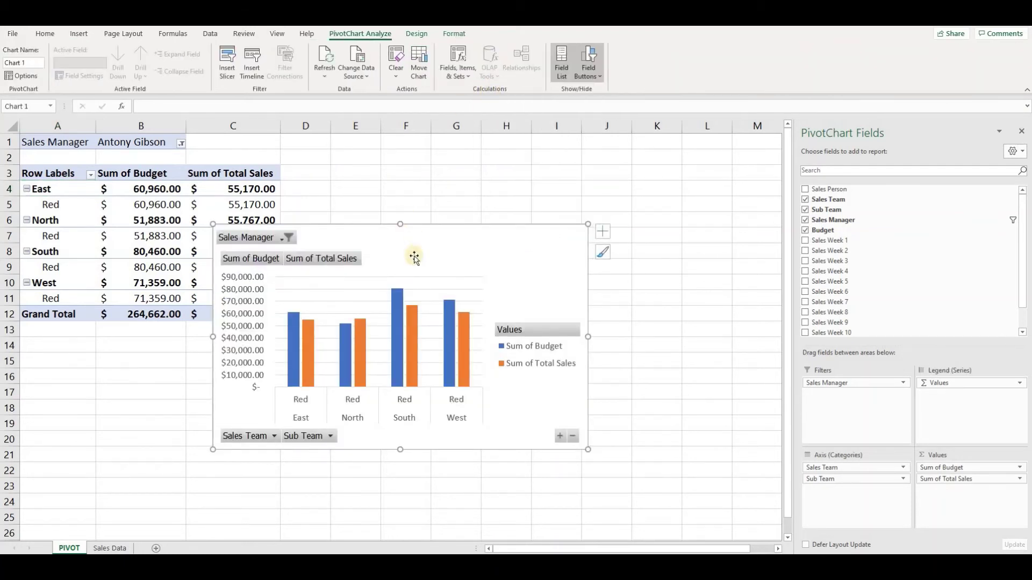
left_click_drag(408, 250, 479, 155)
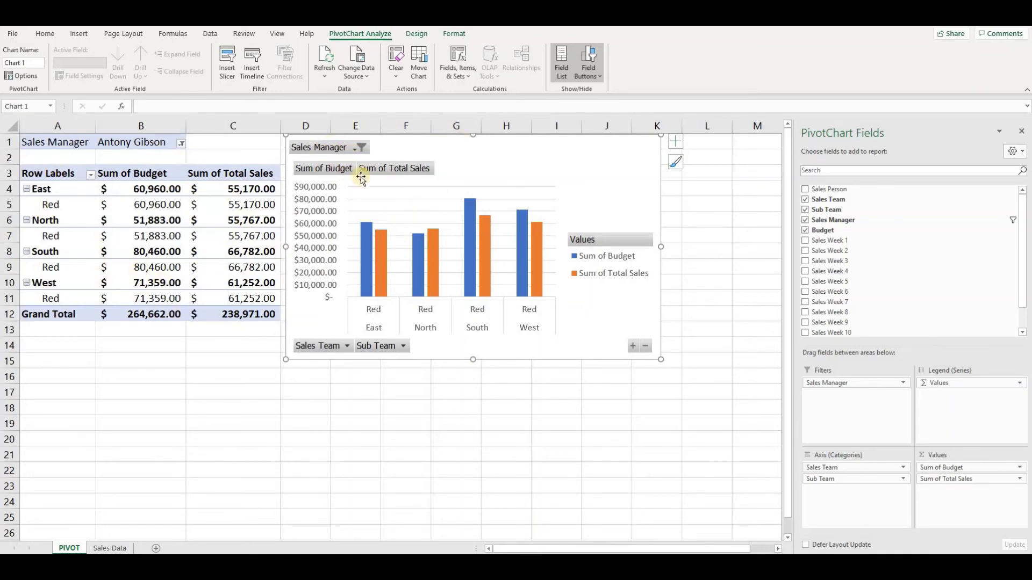
Step: Hide all field buttons on the PivotChart and apply the chart style with the dark gradient background
right_click(334, 149)
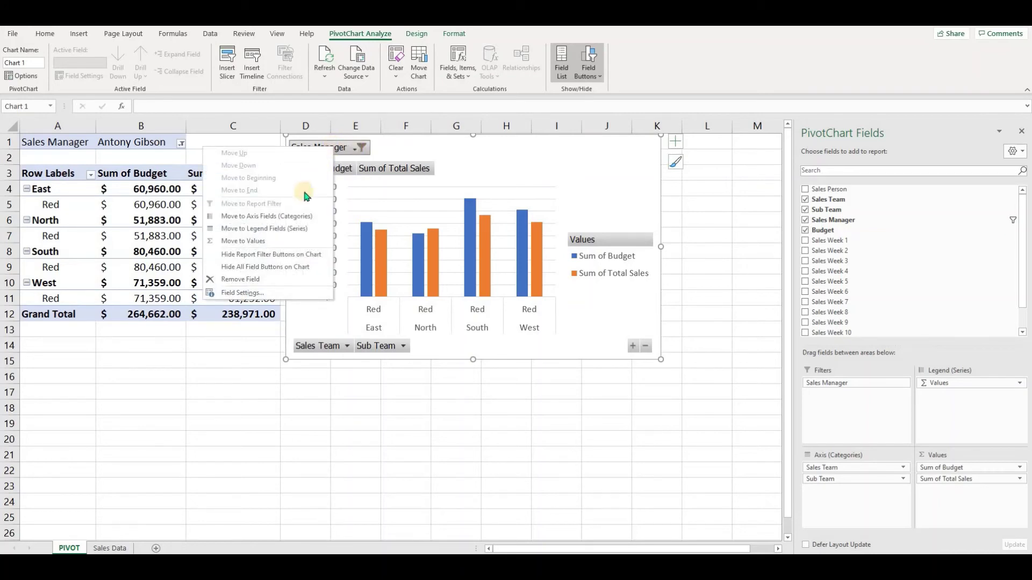
left_click(316, 267)
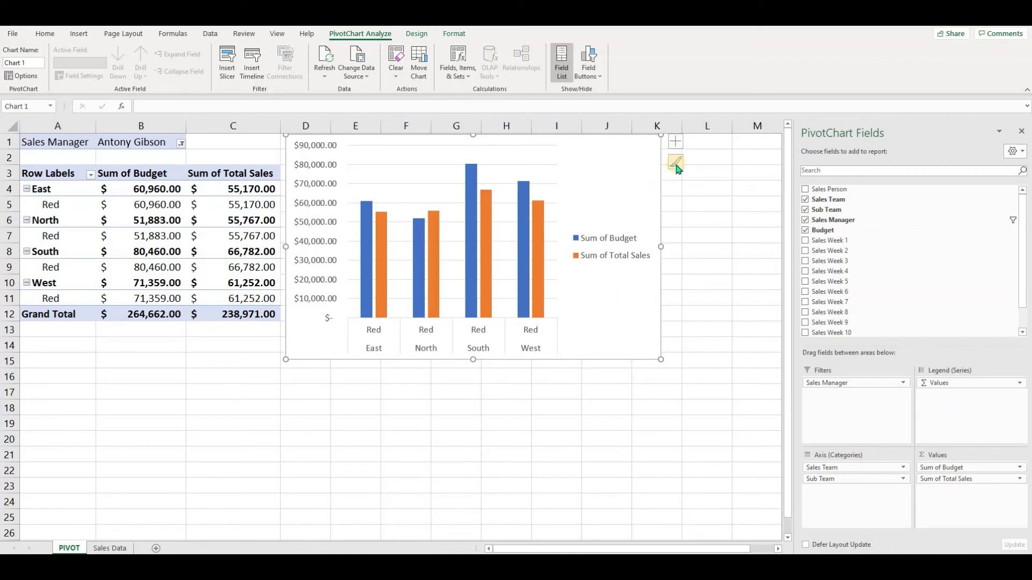
left_click(676, 163)
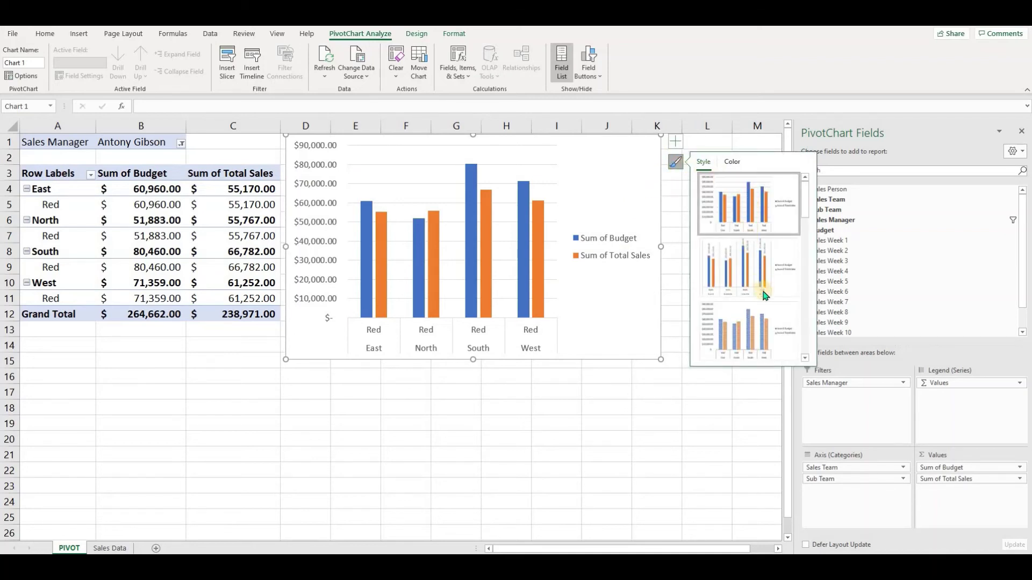
scroll(759, 311, "down", 2)
scroll(757, 301, "down", 2)
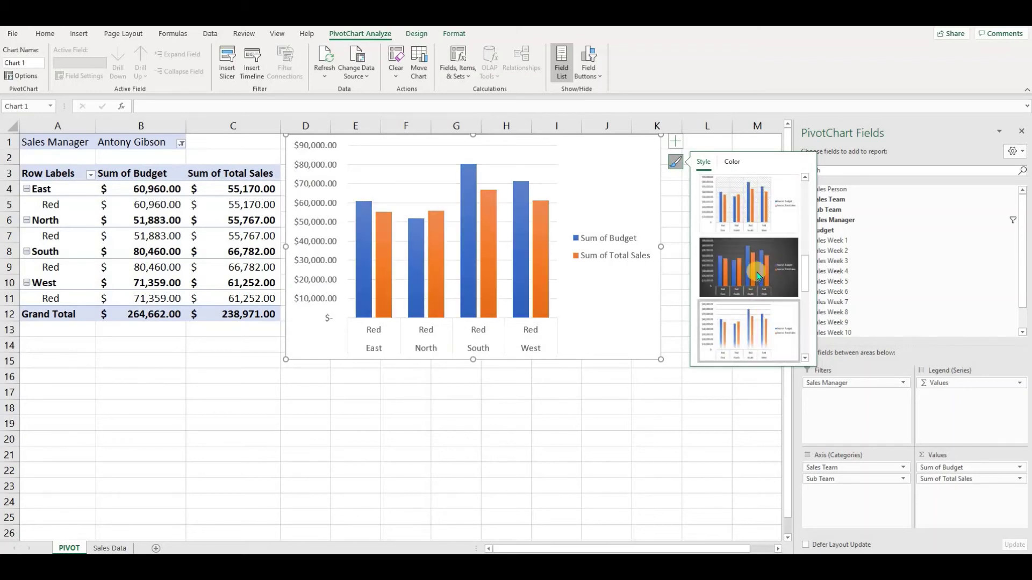
left_click(741, 273)
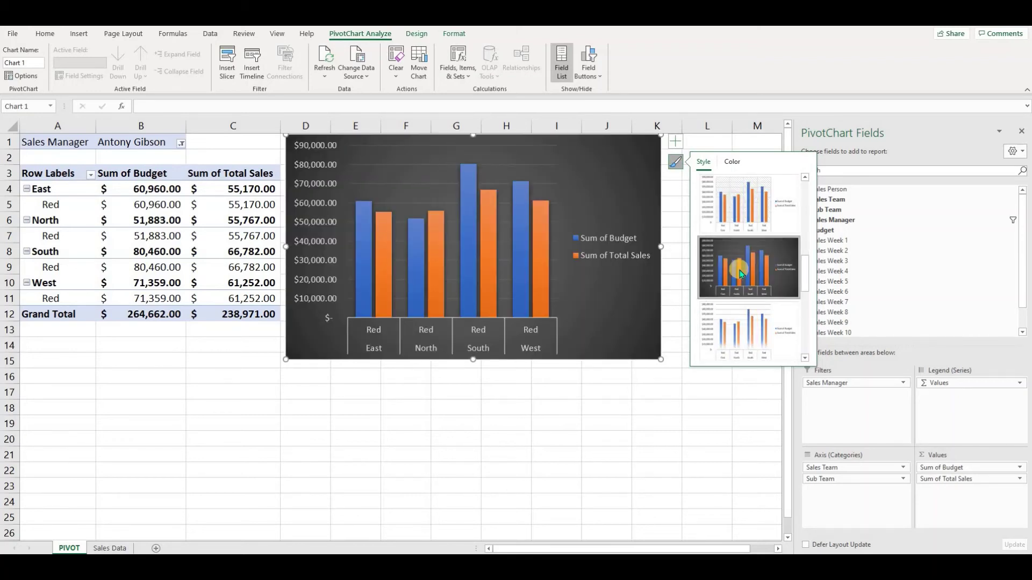
left_click(616, 438)
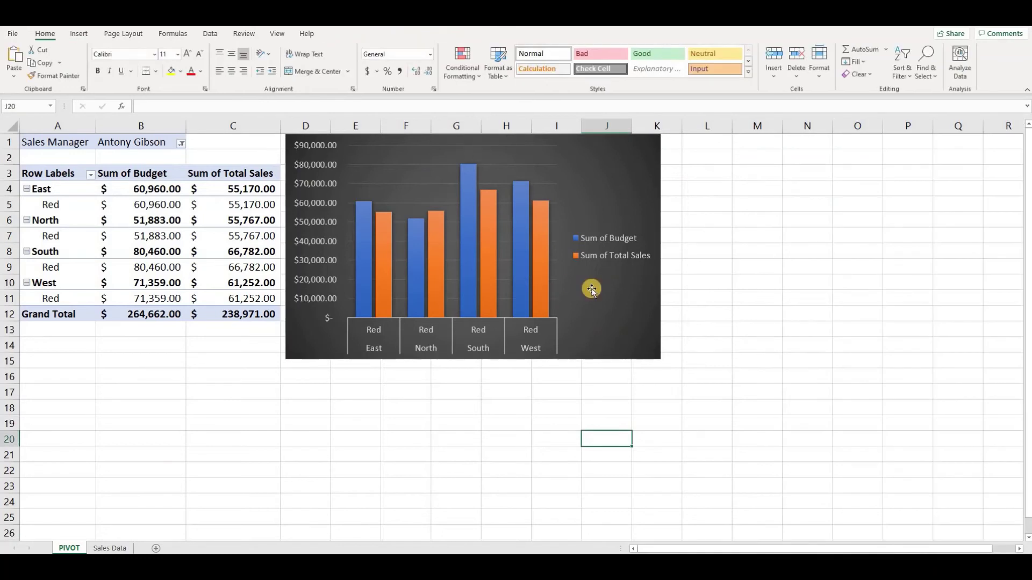
Step: Add a data table beneath the PivotChart's columns and remove the separate legend
left_click(603, 294)
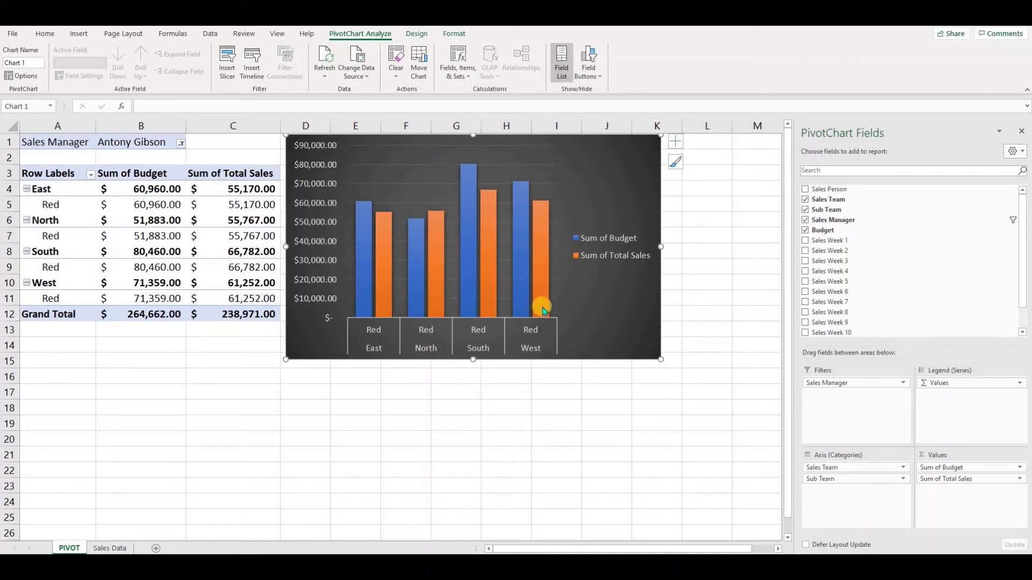
left_click(676, 143)
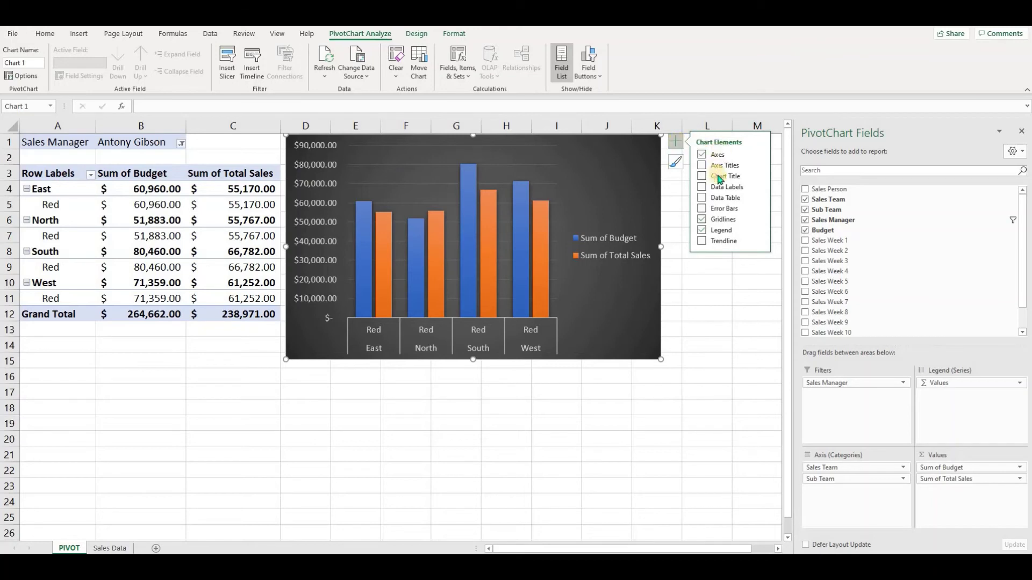
left_click(702, 198)
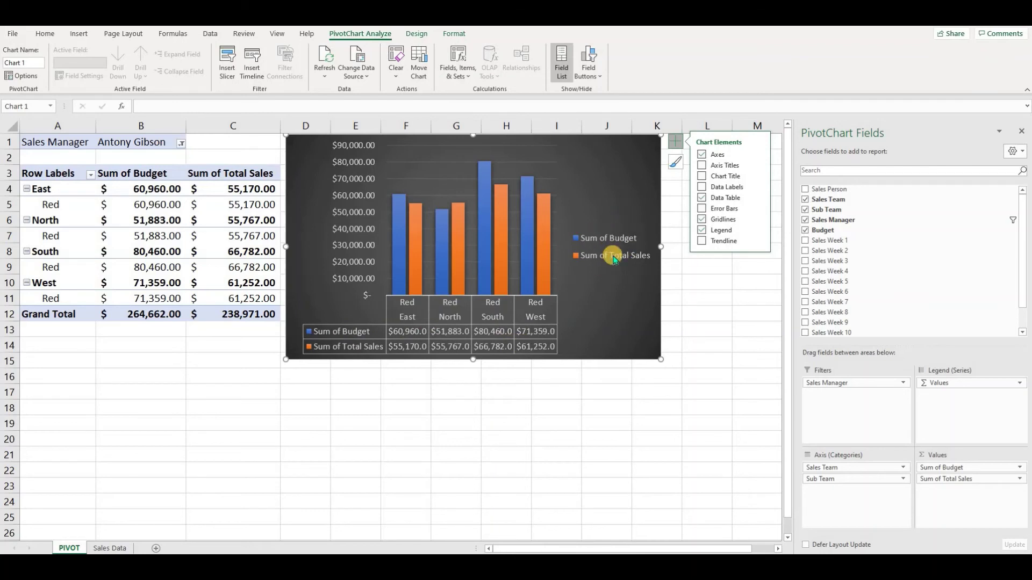
left_click(760, 232)
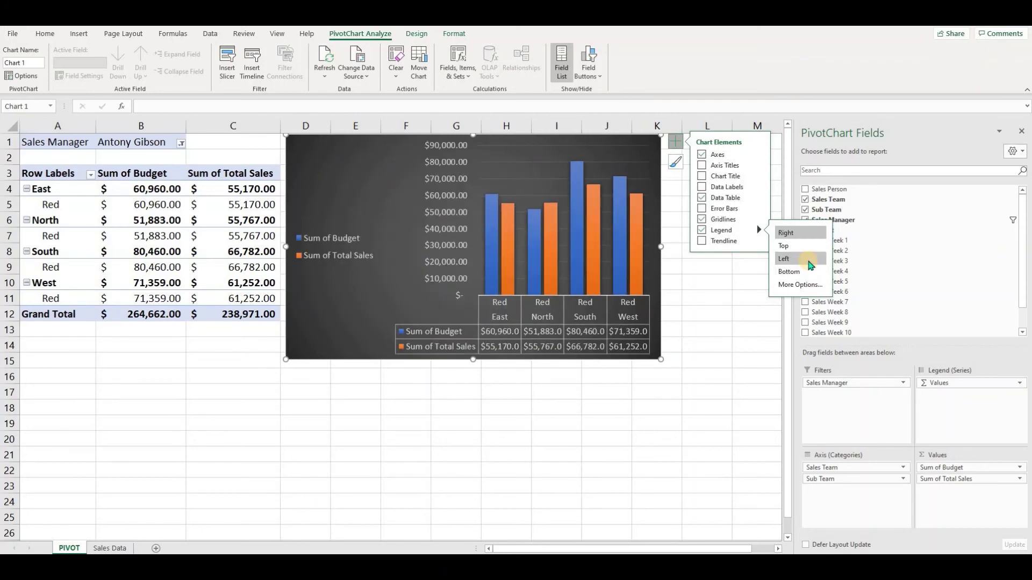
left_click(702, 231)
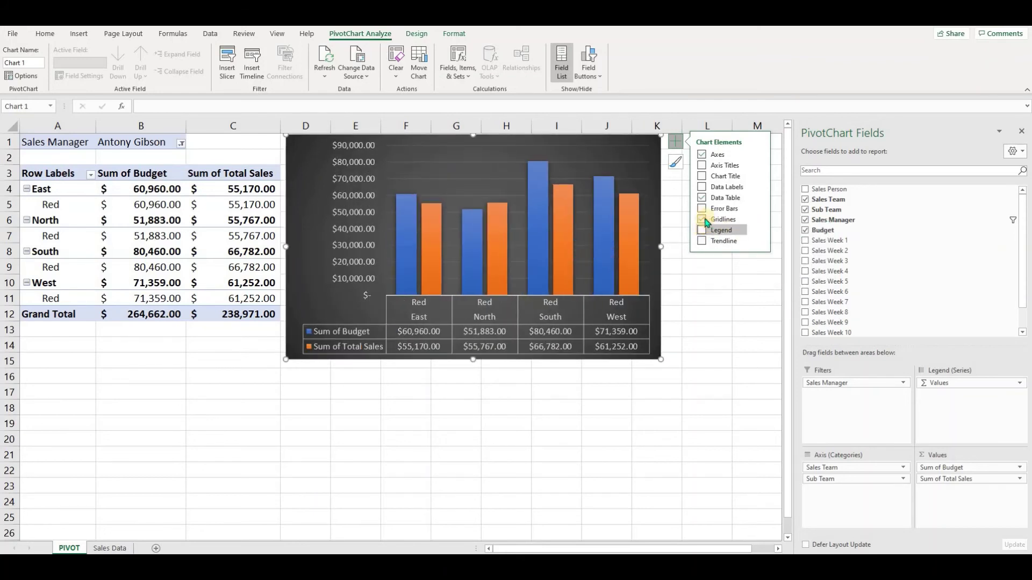
left_click(759, 219)
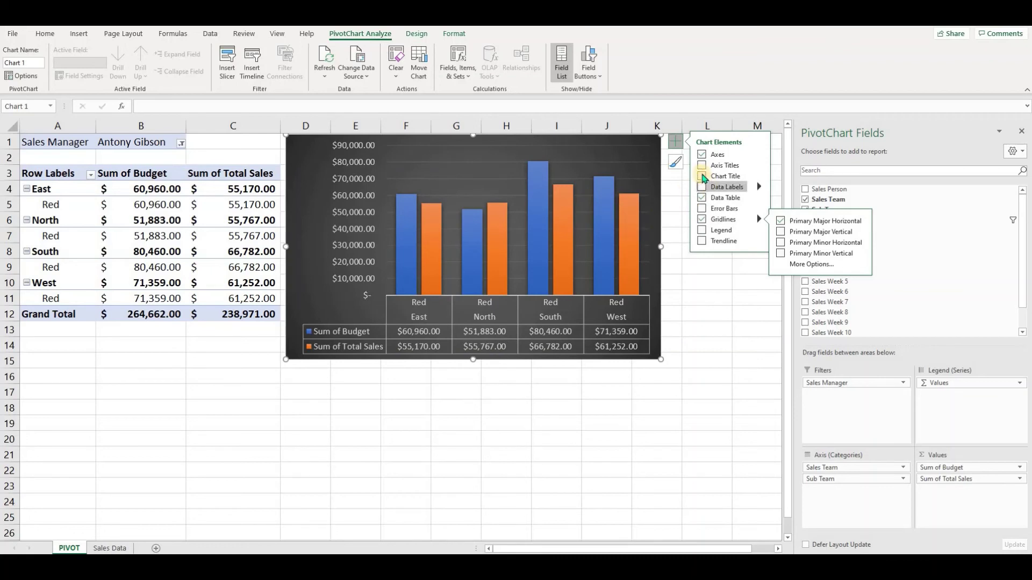
Step: Add a chart title to the PivotChart and change its text to "Sales vs Budget"
left_click(702, 177)
left_click(472, 153)
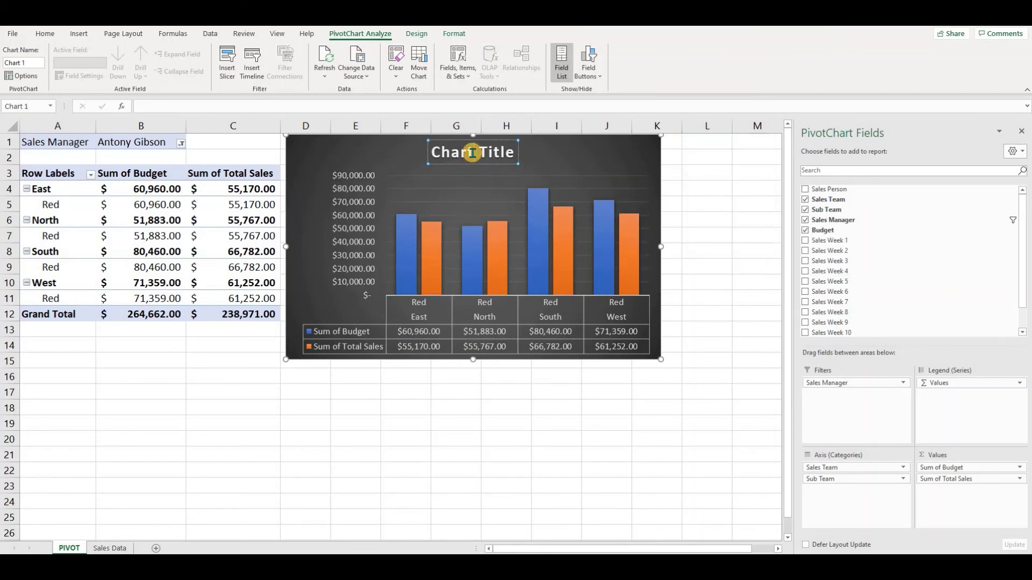
type("Sales ")
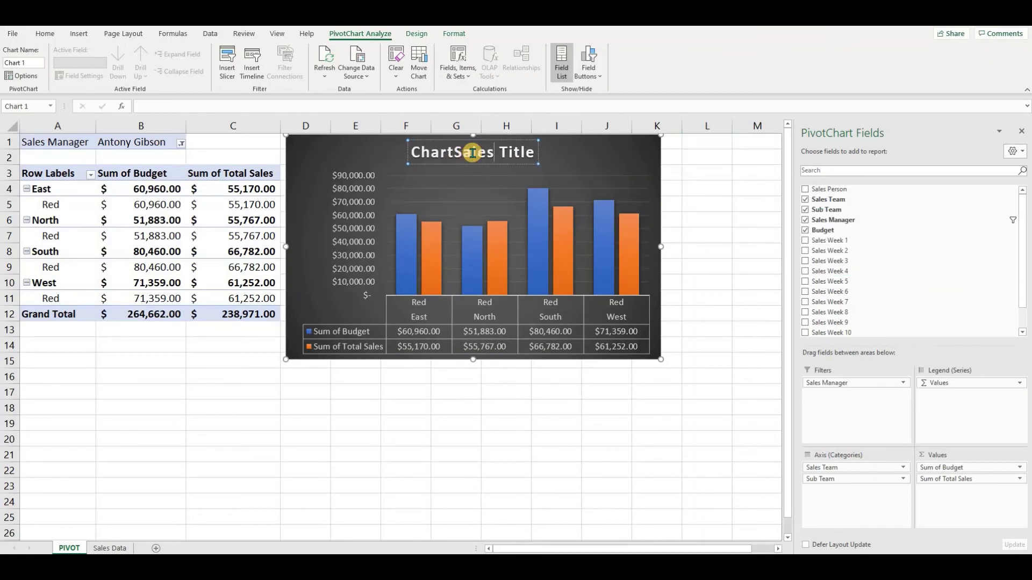
type(" vs Budget")
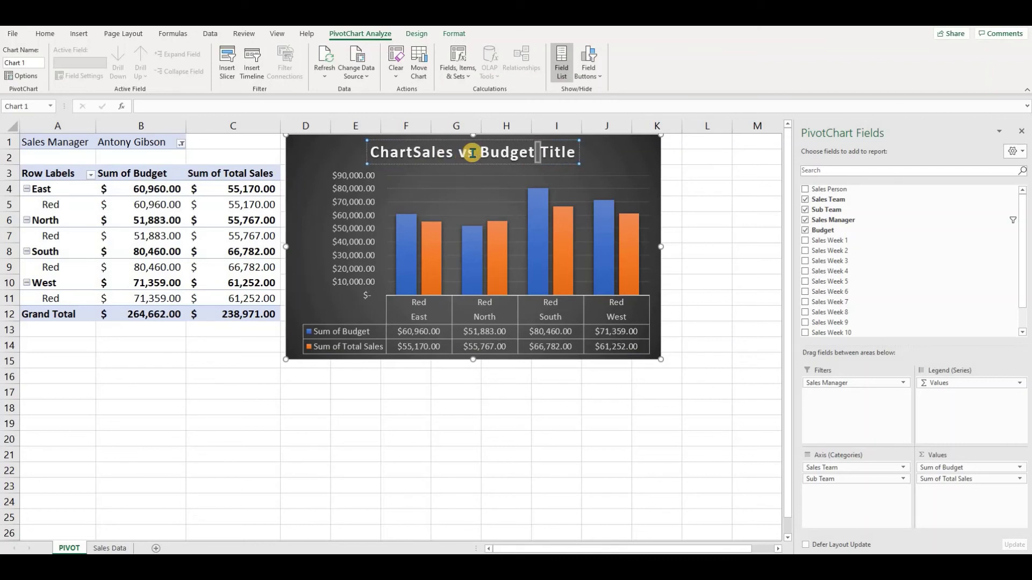
key("shift+End")
key("Delete")
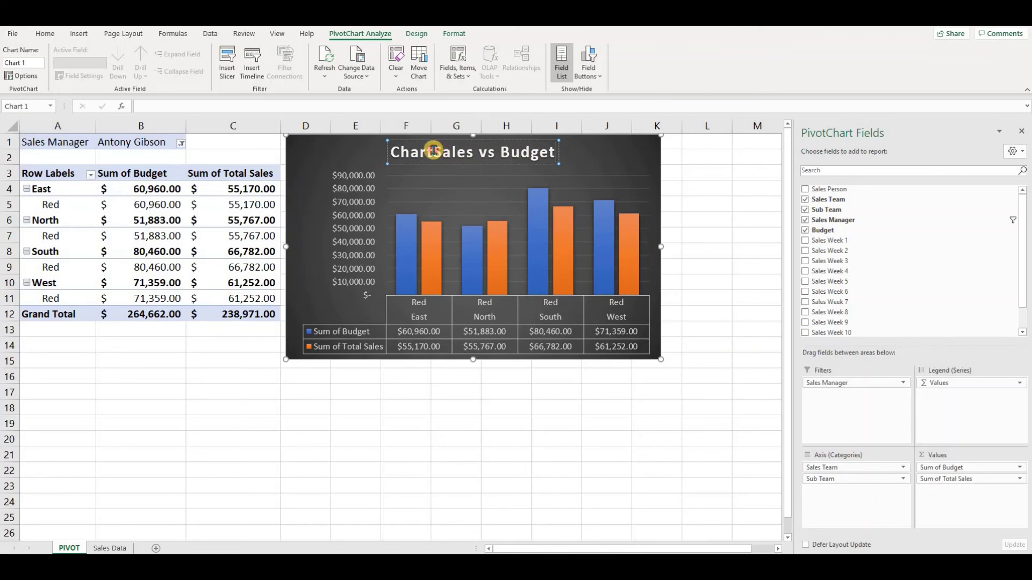
left_click_drag(433, 151, 361, 151)
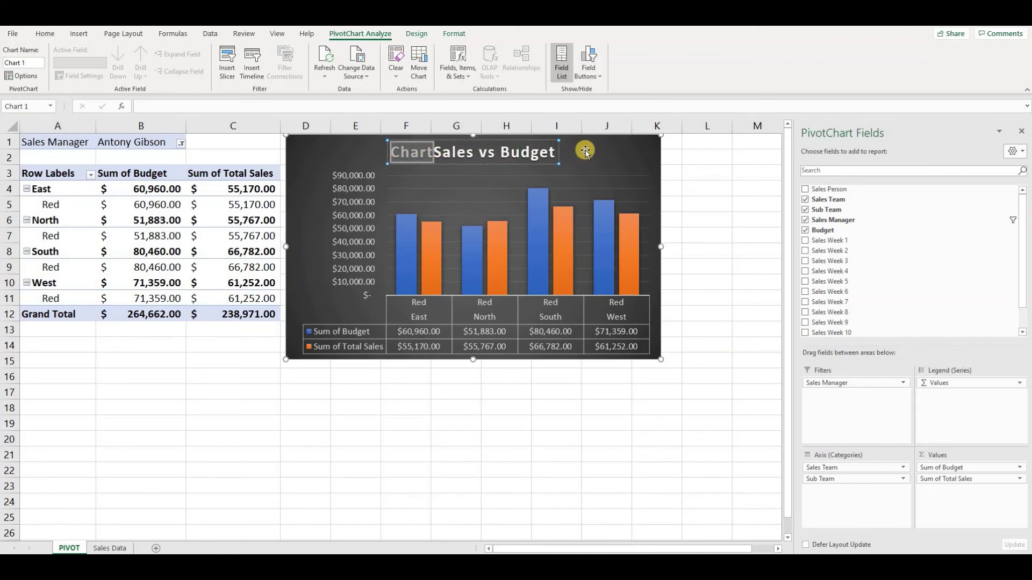
key("Delete")
left_click(602, 152)
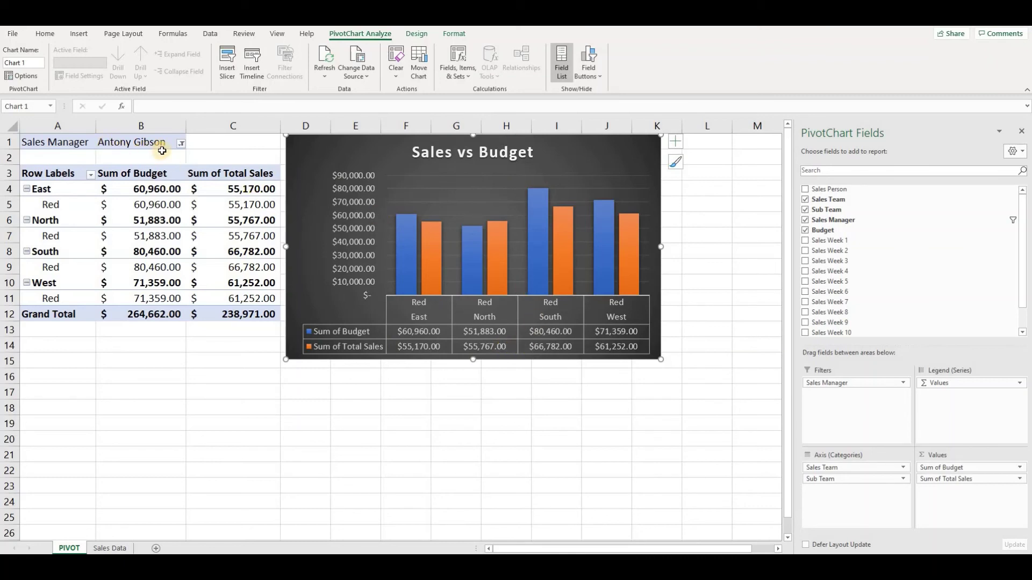
Step: Switch the PivotTable's Sales Manager filter to the other manager, the first one listed below (All)
left_click(181, 144)
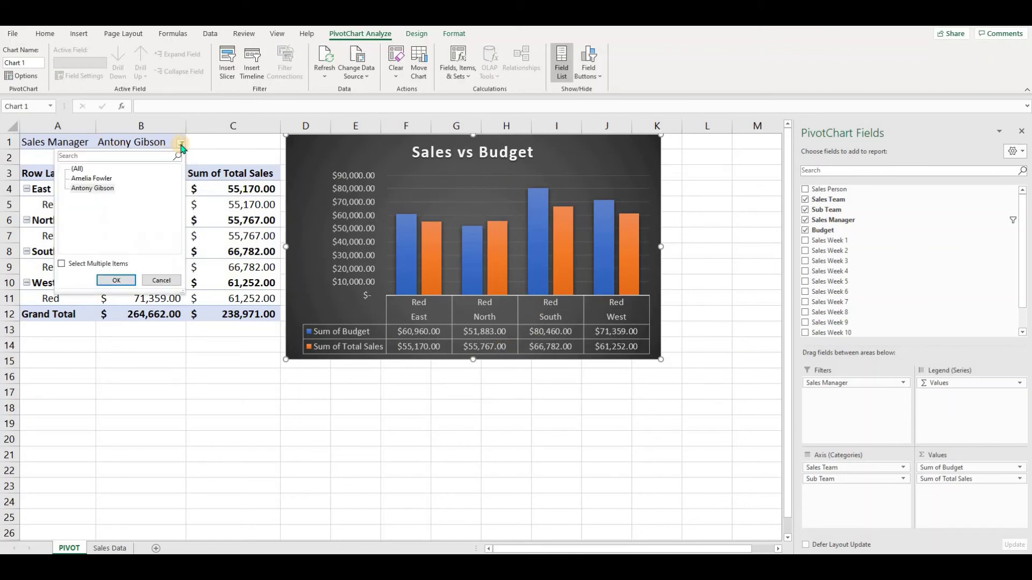
left_click(99, 179)
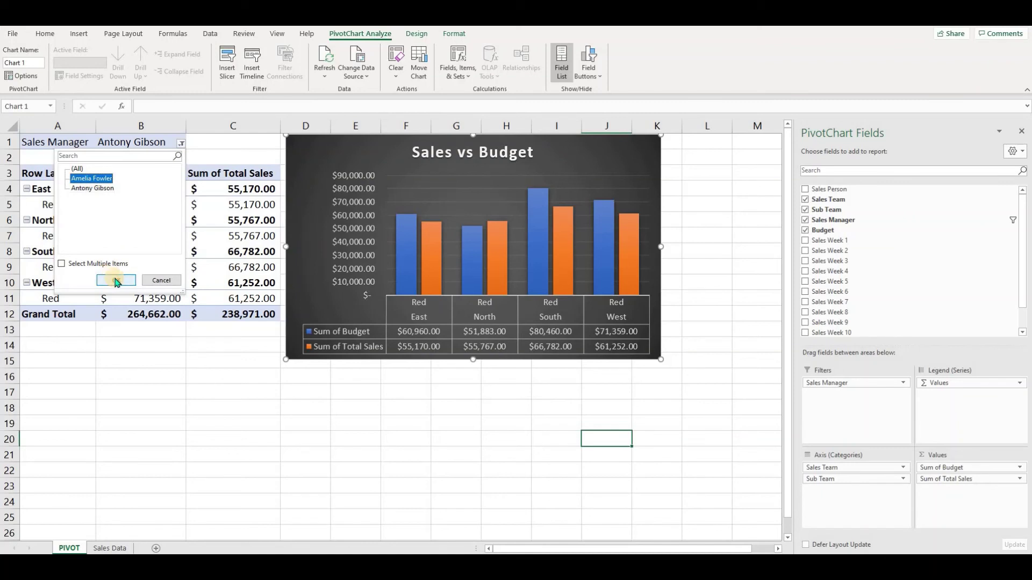
left_click(114, 278)
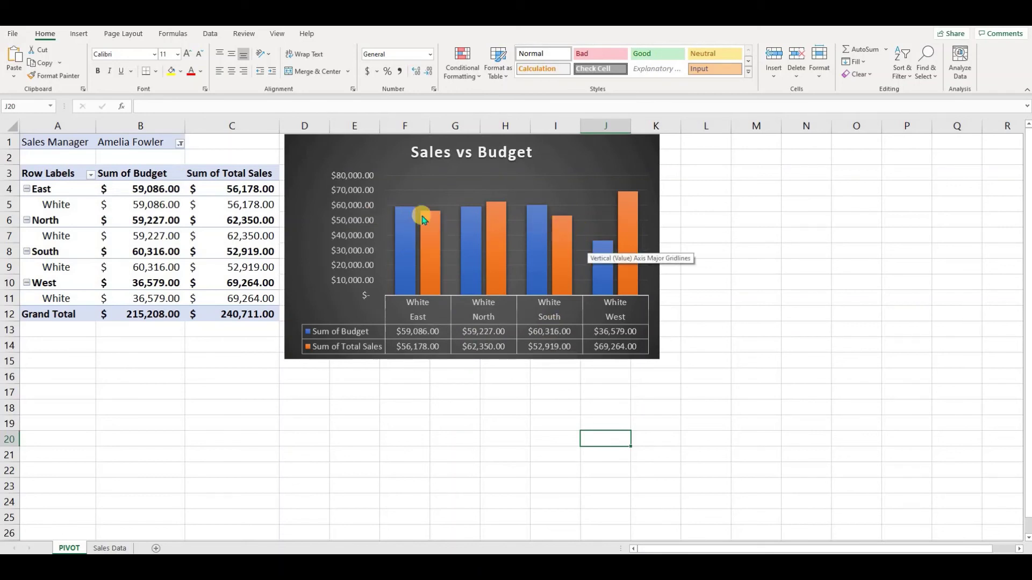
Step: Set the PivotTable's Sales Manager filter to (All) so both managers' teams are included
left_click(181, 143)
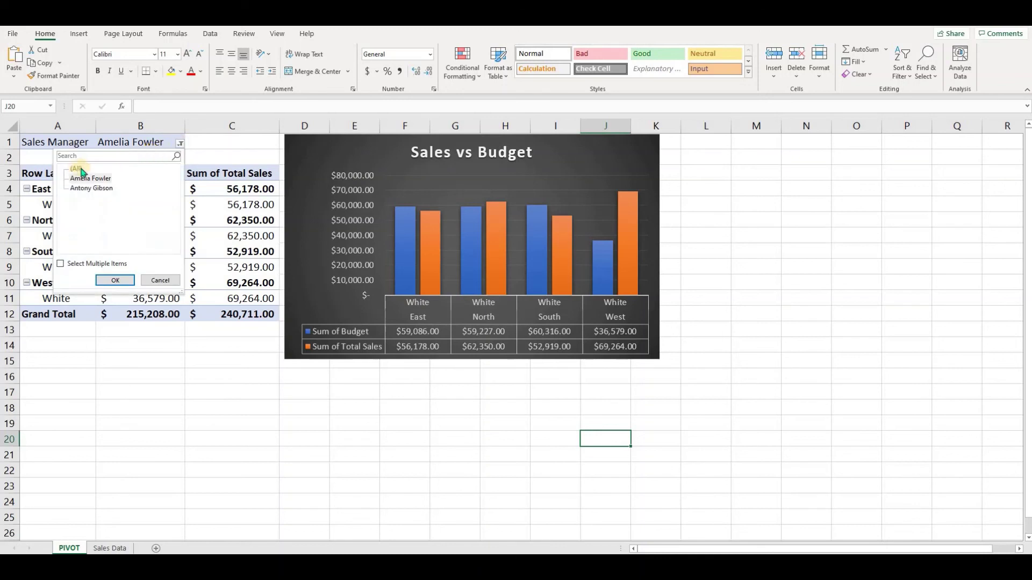
left_click(115, 280)
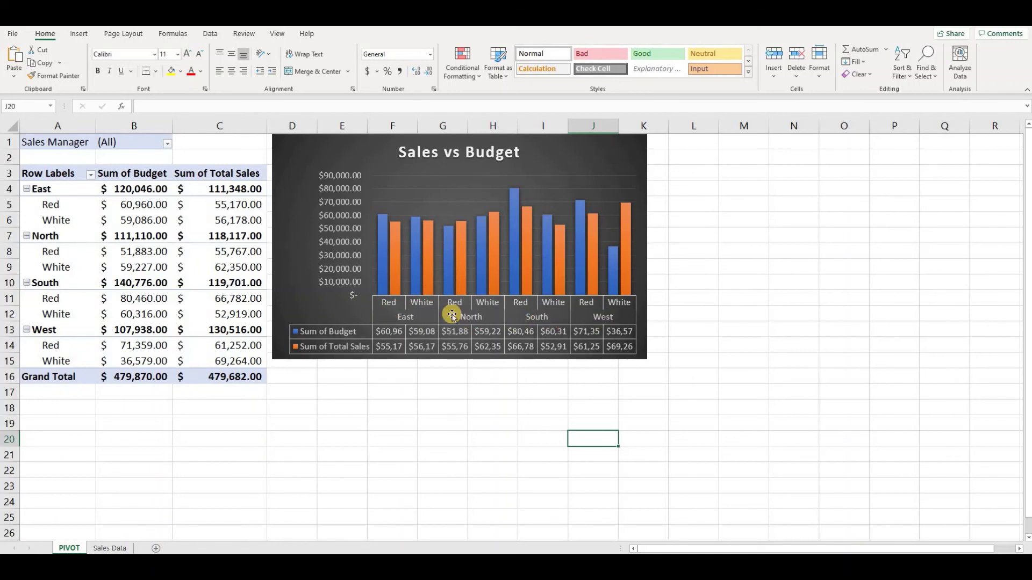
mouse_move(411, 283)
mouse_move(412, 260)
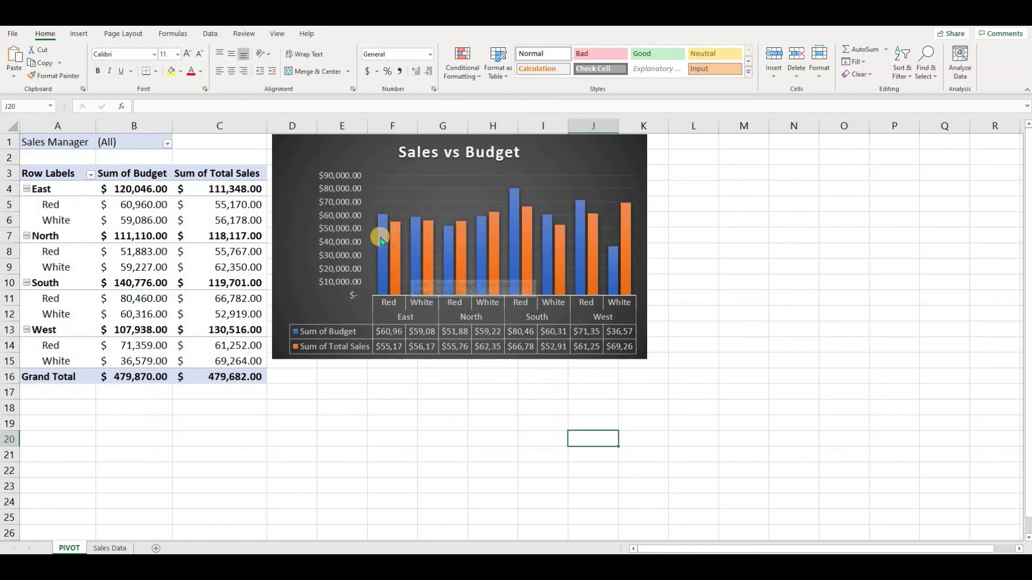
mouse_move(383, 243)
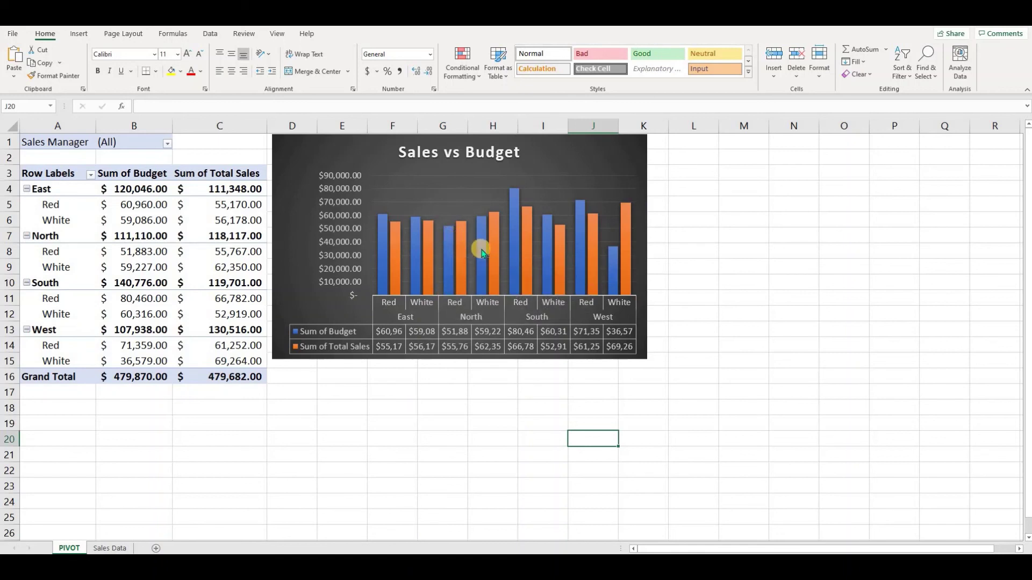
mouse_move(482, 252)
mouse_move(232, 295)
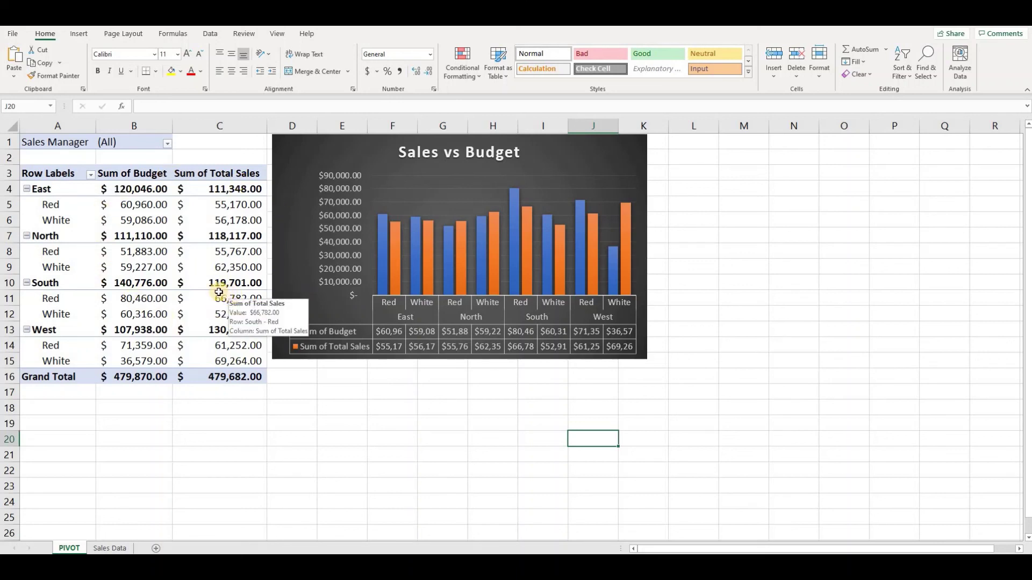